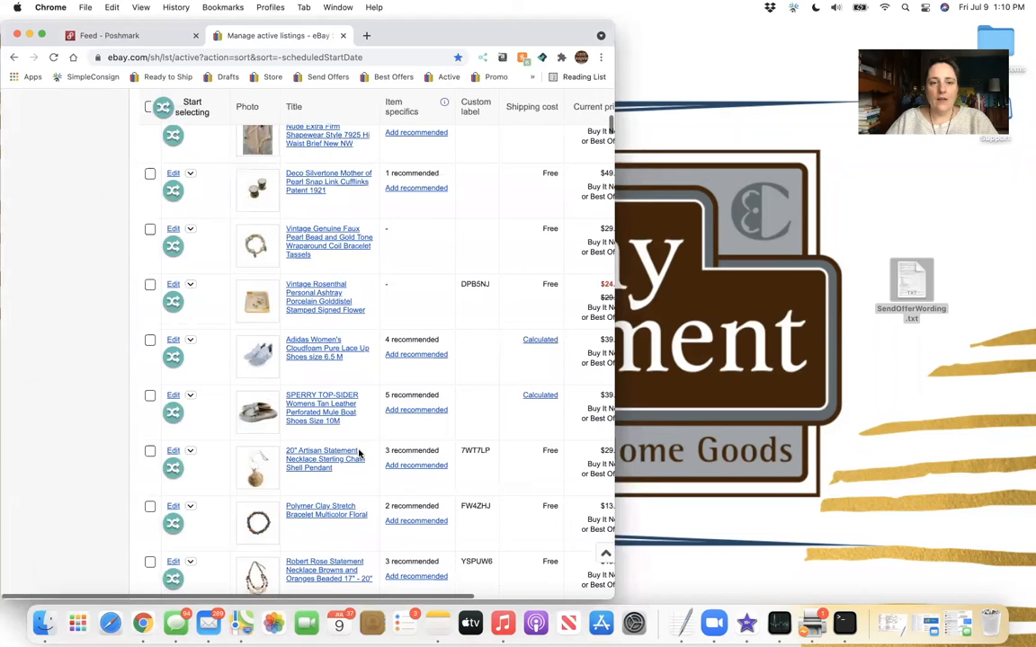
Enlarge the browser window to full screen and copy the Adidas Women's Cloudfoam shoes listing from eBay to List Perfectly.
left_click(173, 358)
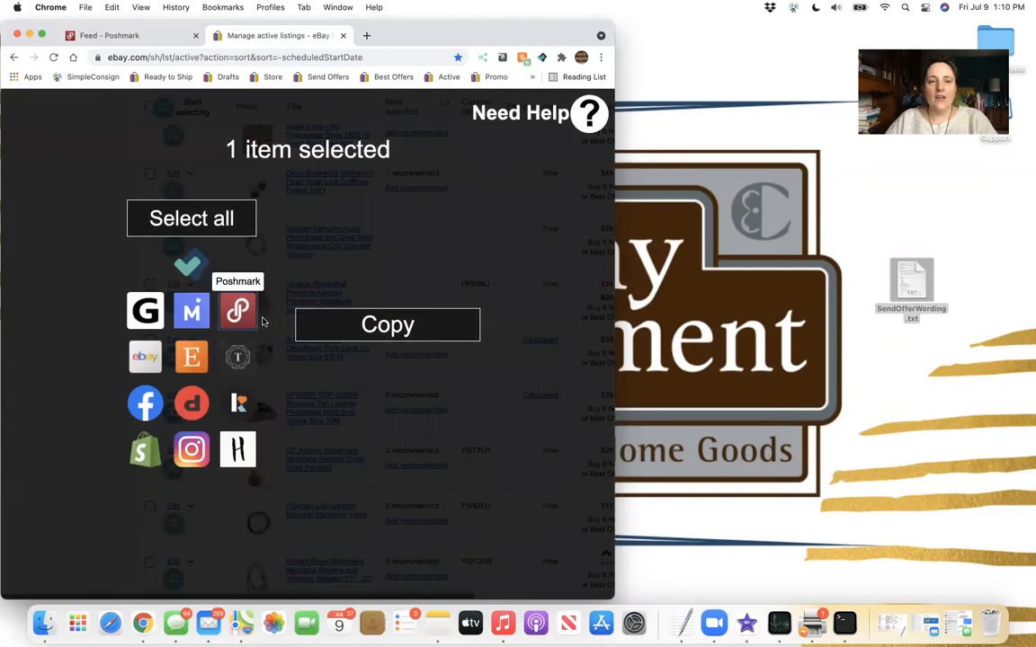
left_click(38, 190)
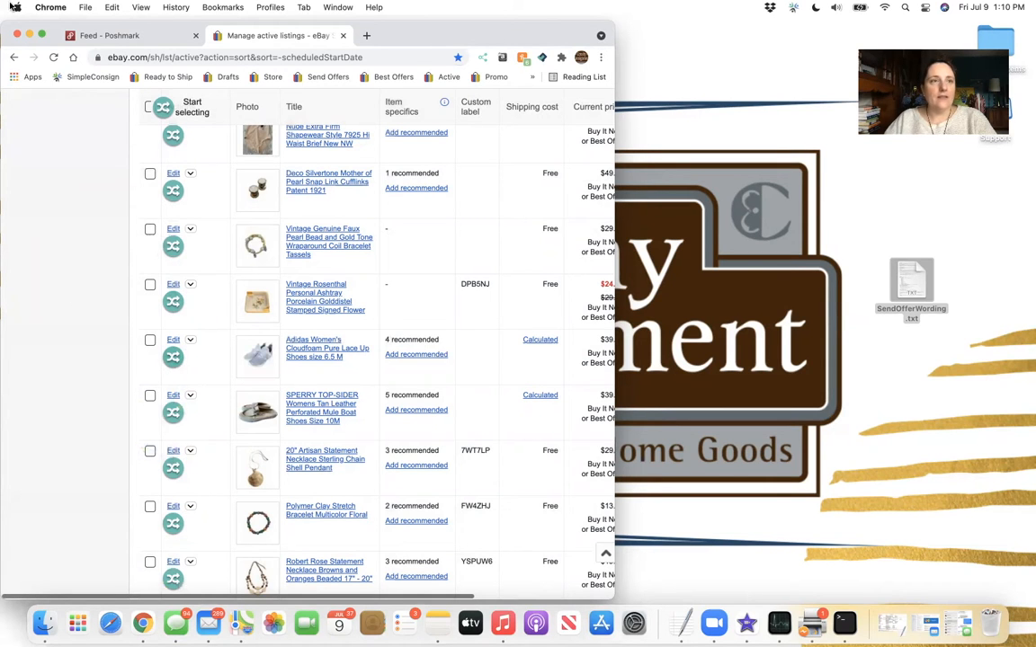
left_click(41, 35)
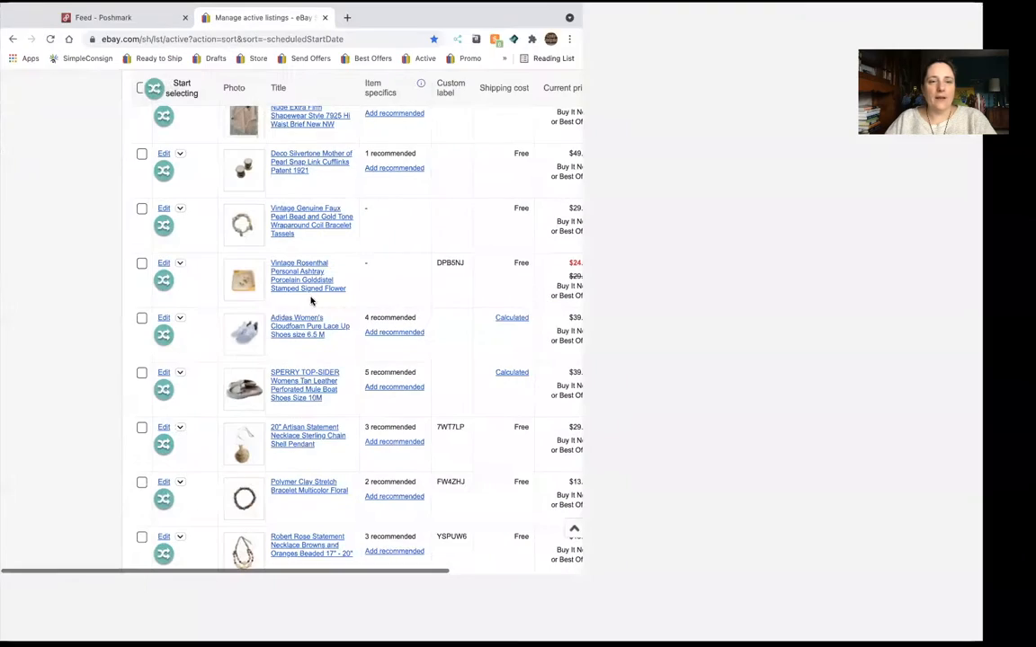
left_click(175, 338)
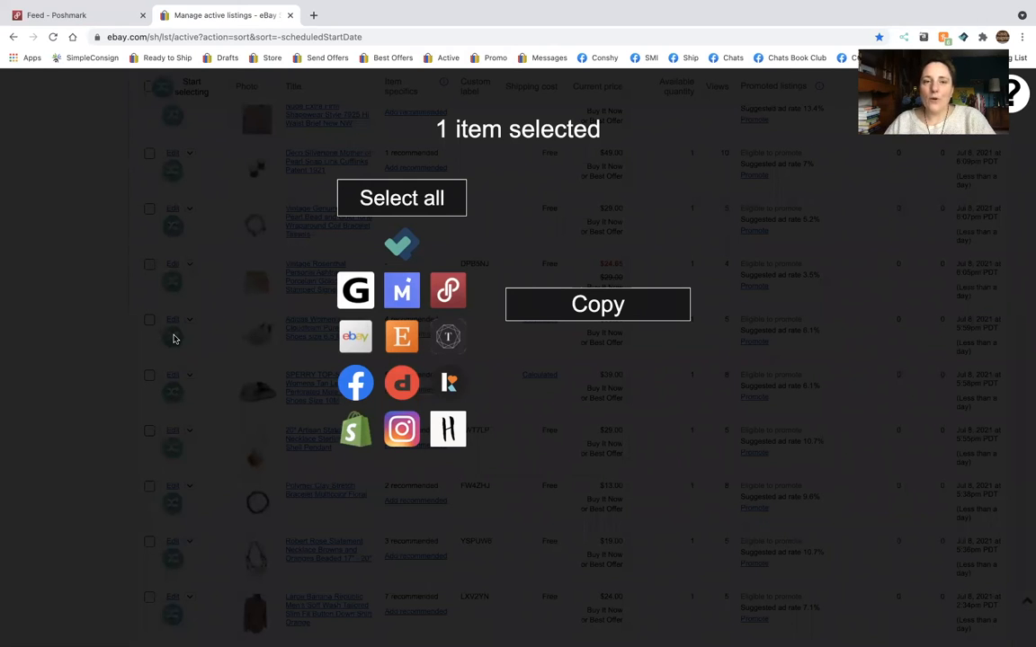
left_click(402, 246)
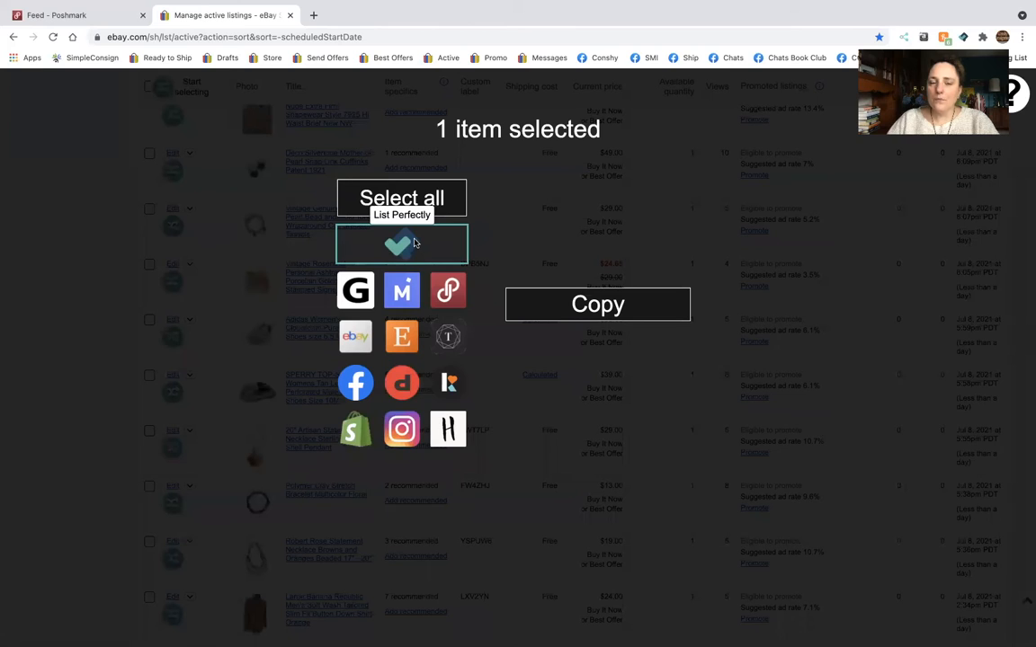
left_click(594, 306)
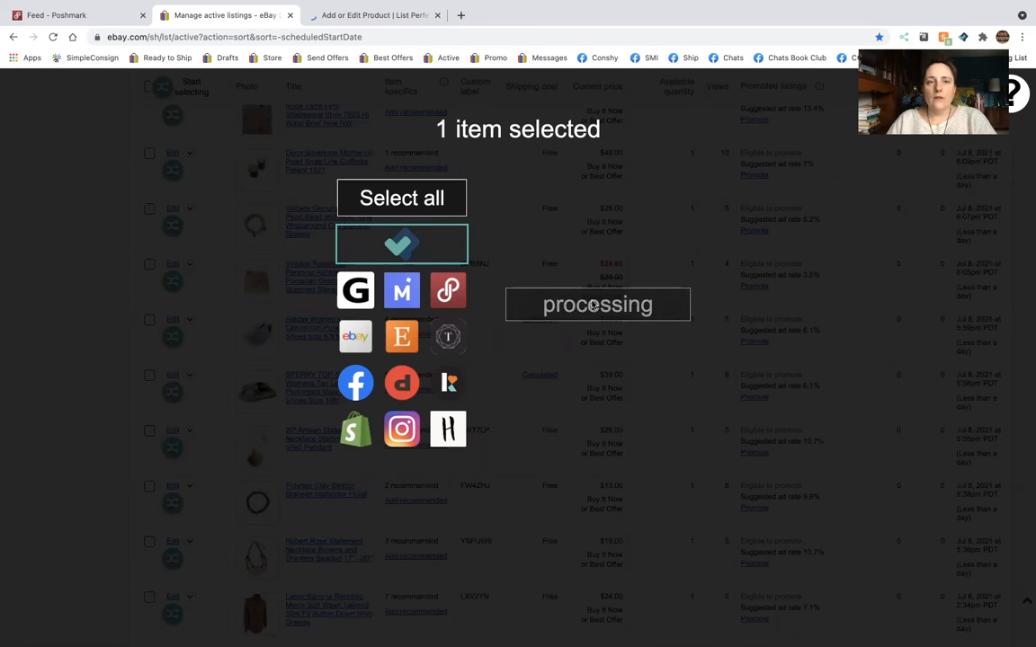
left_click(362, 15)
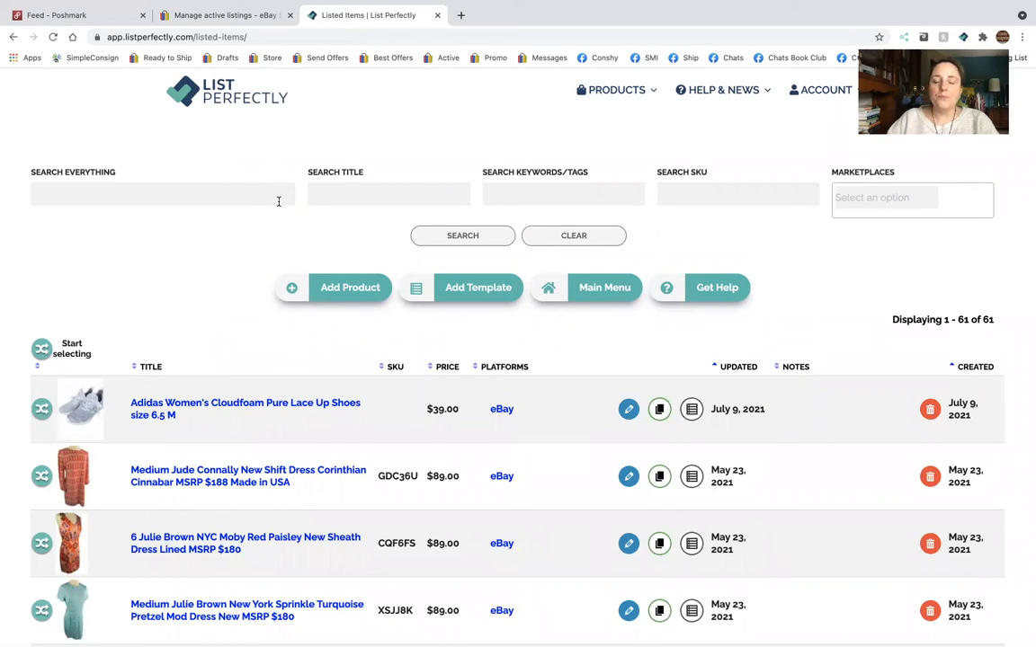
Look through the List Perfectly listed items and check which marketplaces each product is posted on.
scroll(278, 202, "down", 3)
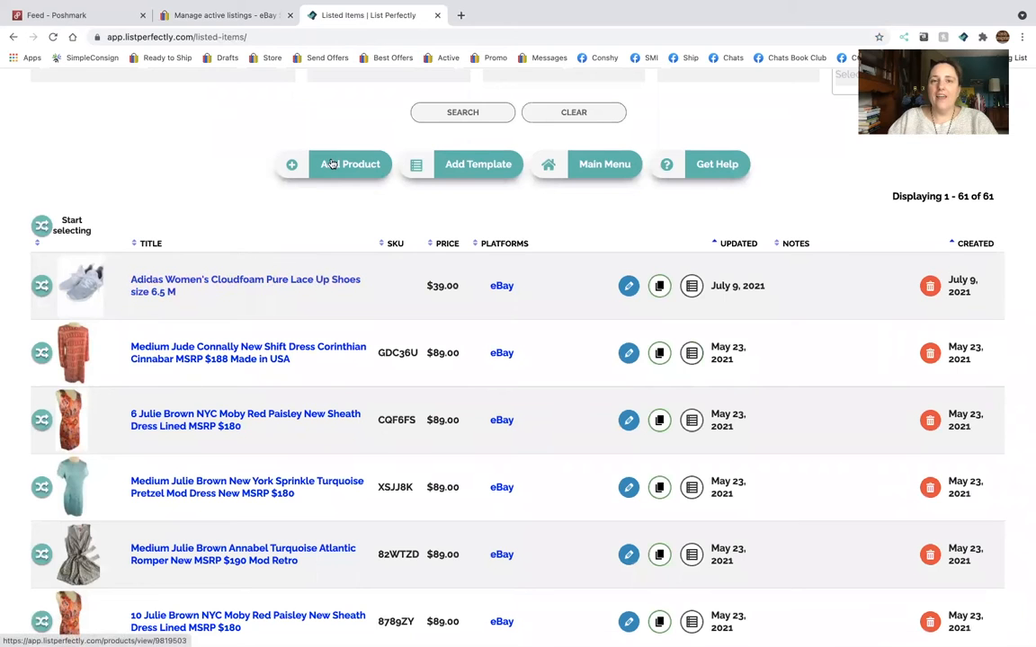
scroll(332, 163, "up", 2)
scroll(331, 163, "down", 7)
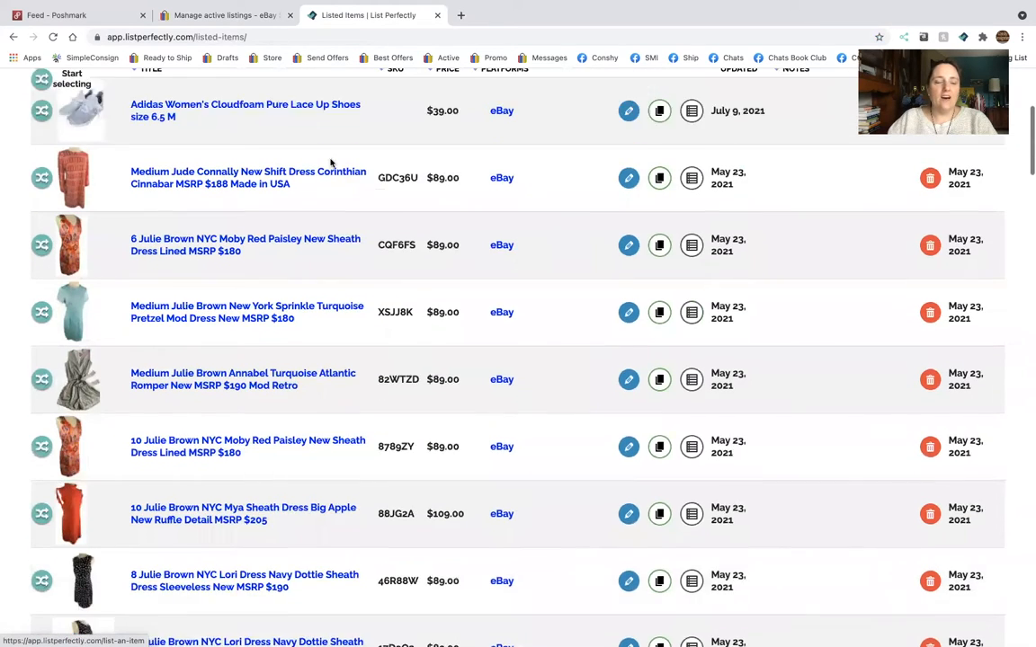
scroll(331, 164, "down", 1)
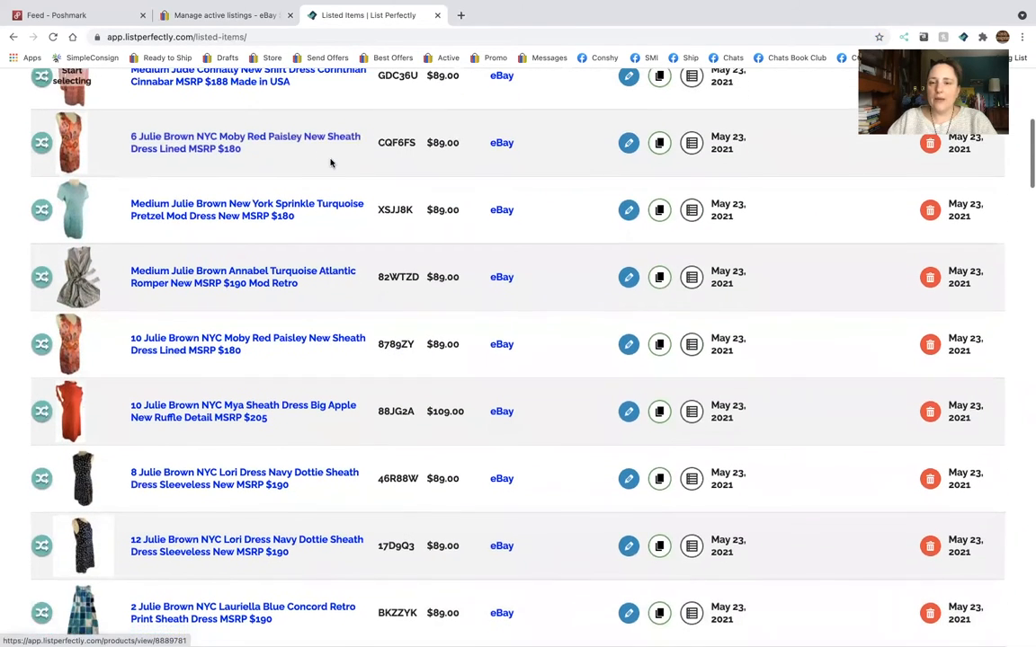
scroll(332, 163, "up", 1)
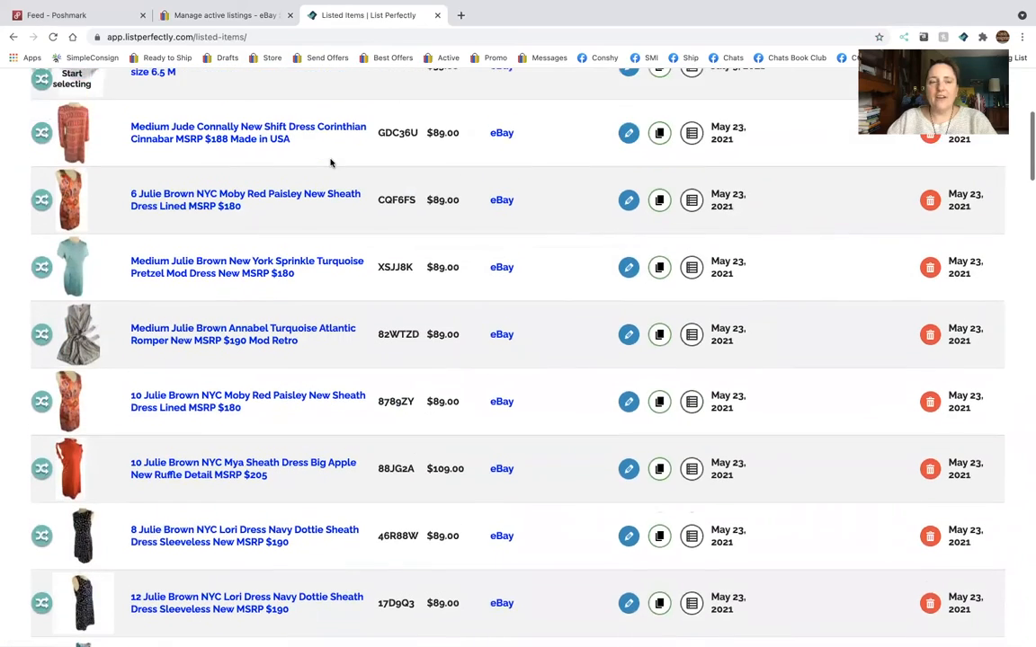
scroll(331, 164, "down", 2)
scroll(332, 164, "down", 10)
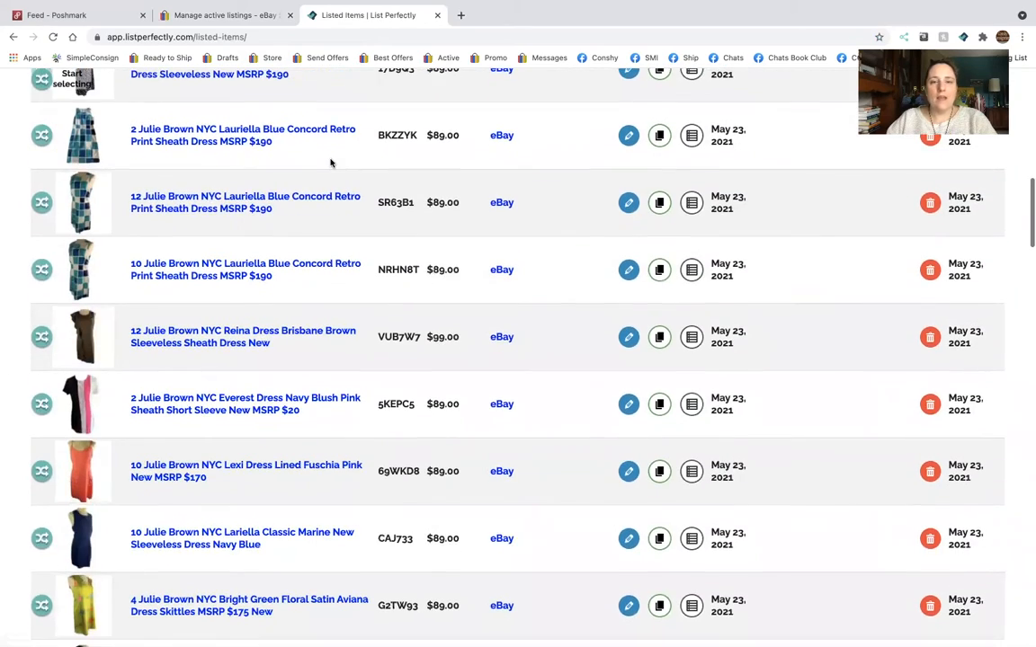
scroll(332, 164, "down", 5)
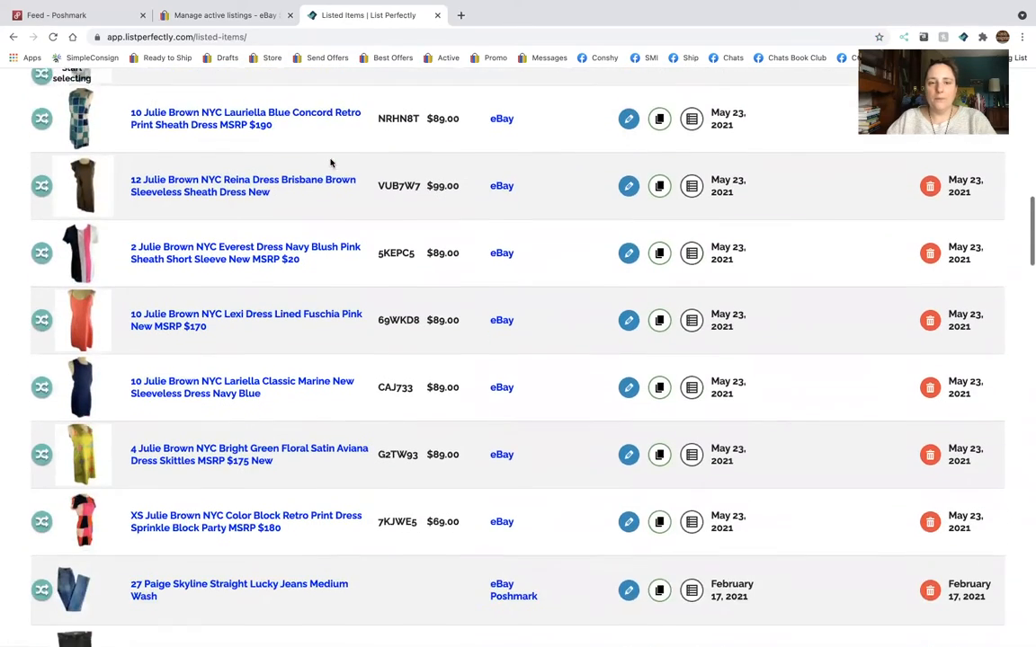
scroll(331, 162, "down", 4)
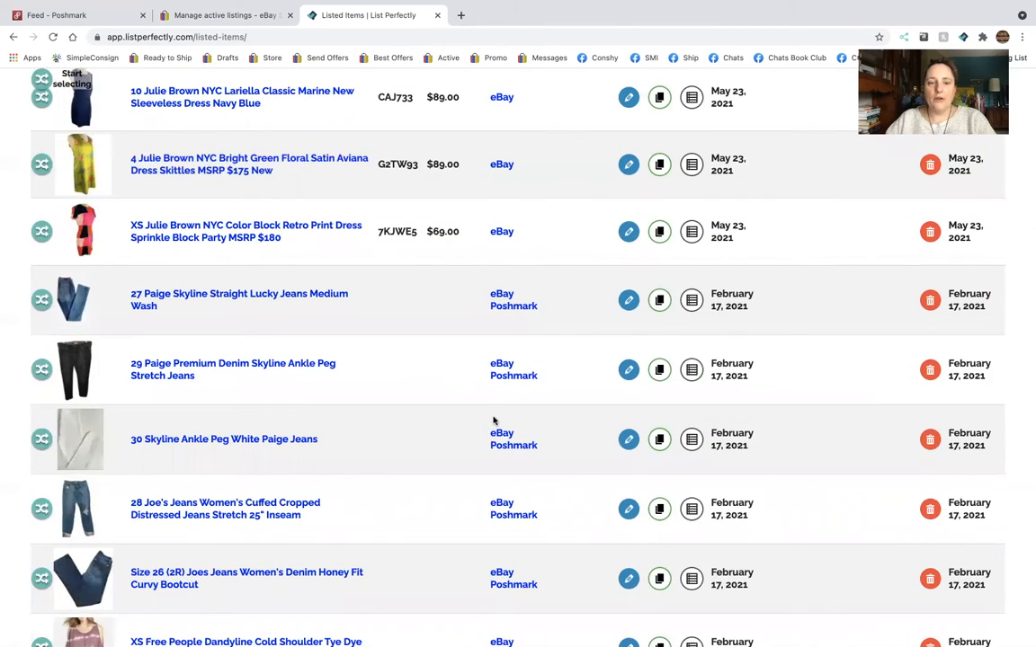
scroll(492, 420, "down", 11)
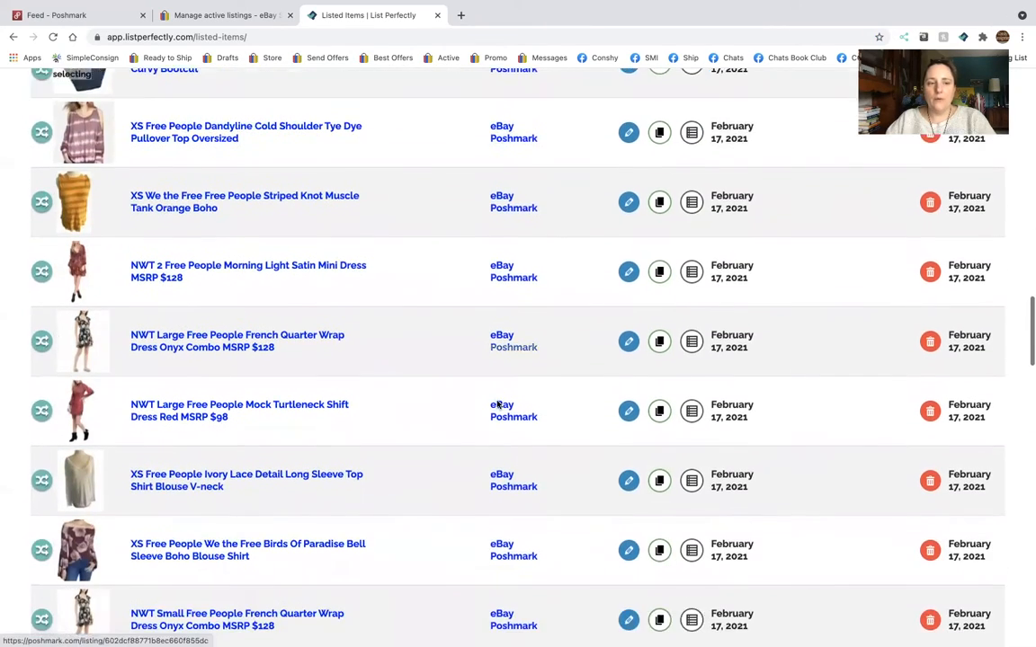
scroll(497, 405, "up", 20)
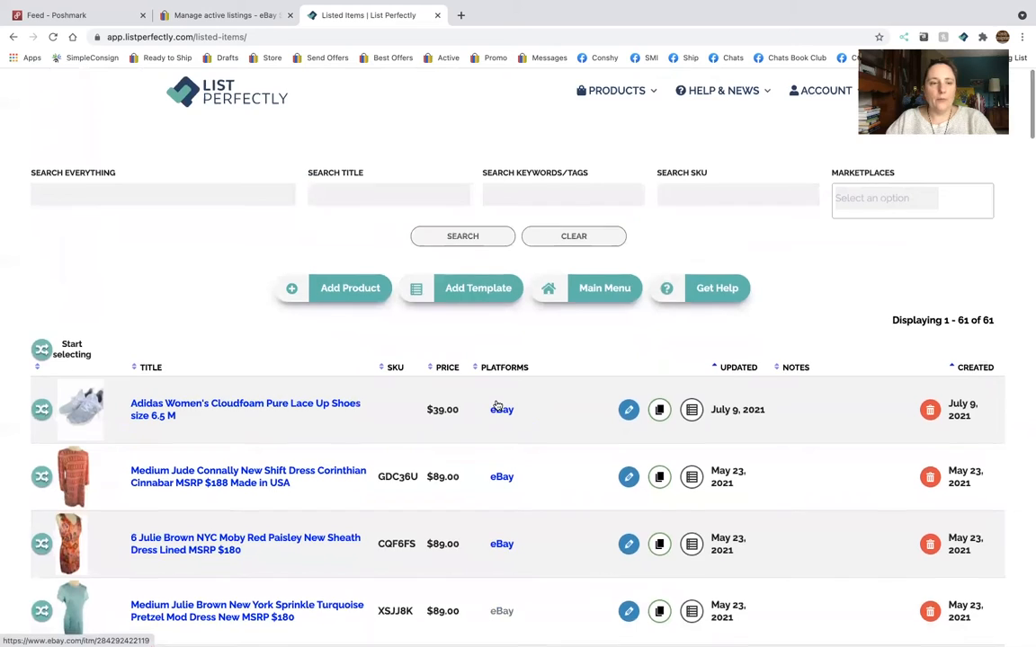
Copy the Adidas Women's Cloudfoam Pure Lace Up Shoes item from List Perfectly to Poshmark.
scroll(498, 404, "down", 2)
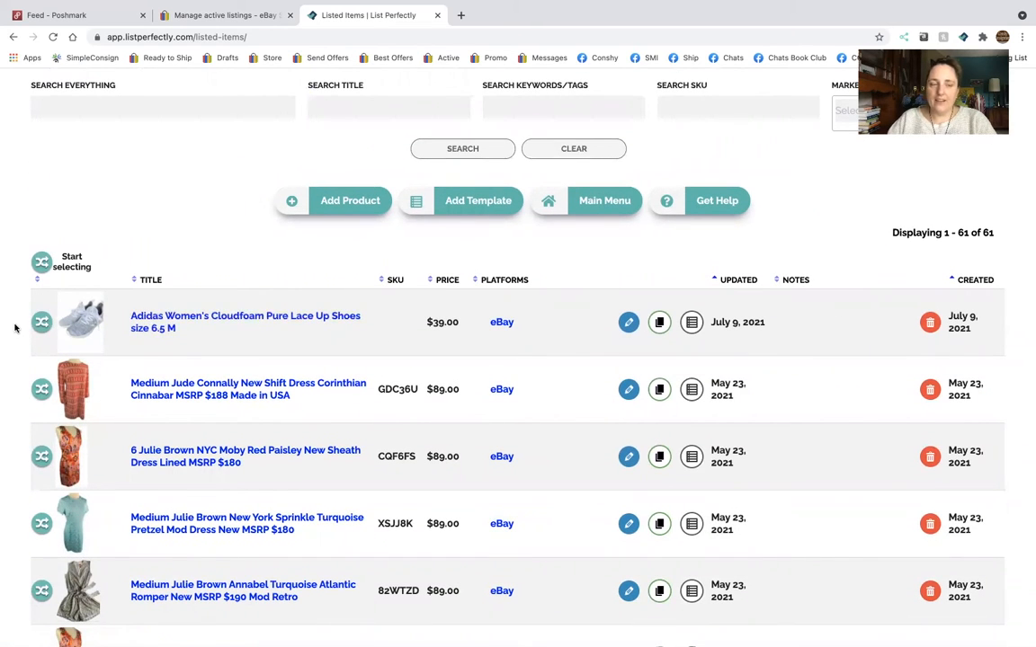
left_click(42, 323)
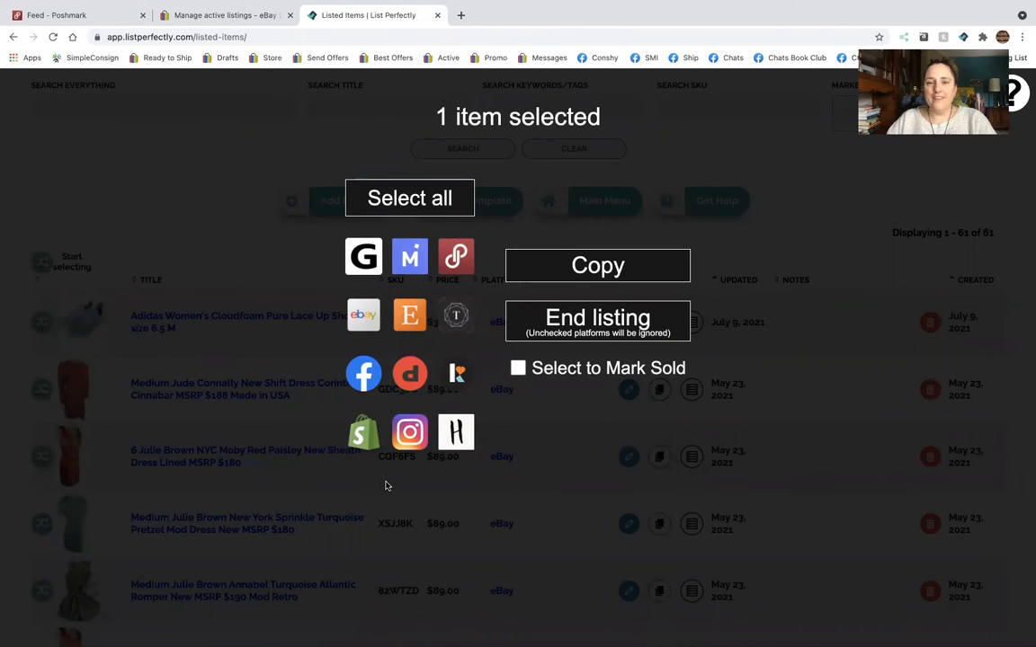
left_click(456, 258)
left_click(659, 273)
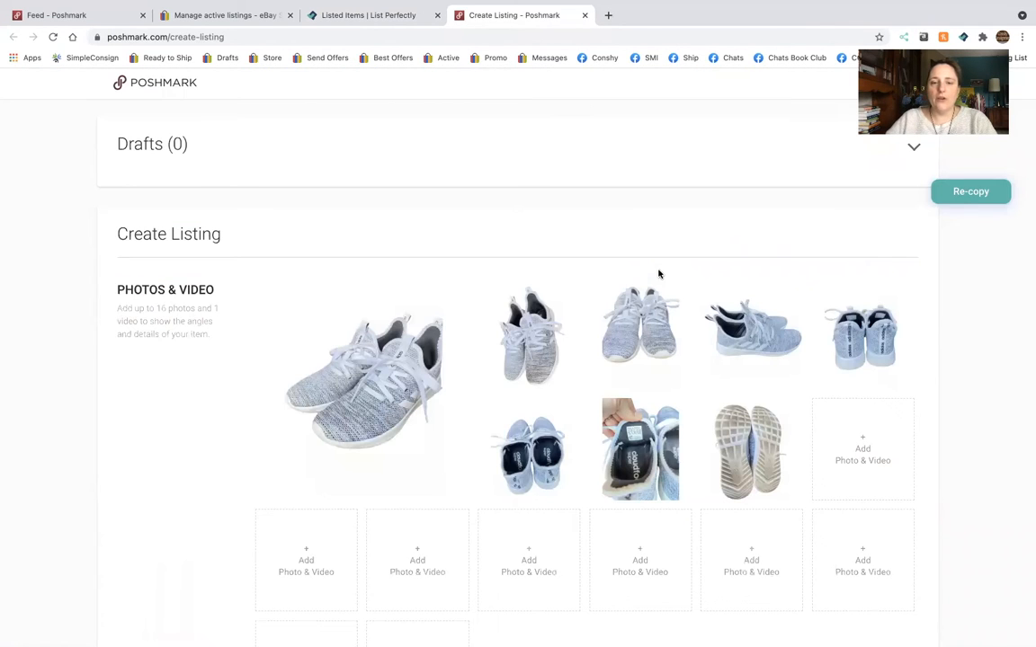
Set the Poshmark listing's category to Women Shoes and its subcategory to Athletic Shoes.
scroll(626, 144, "down", 6)
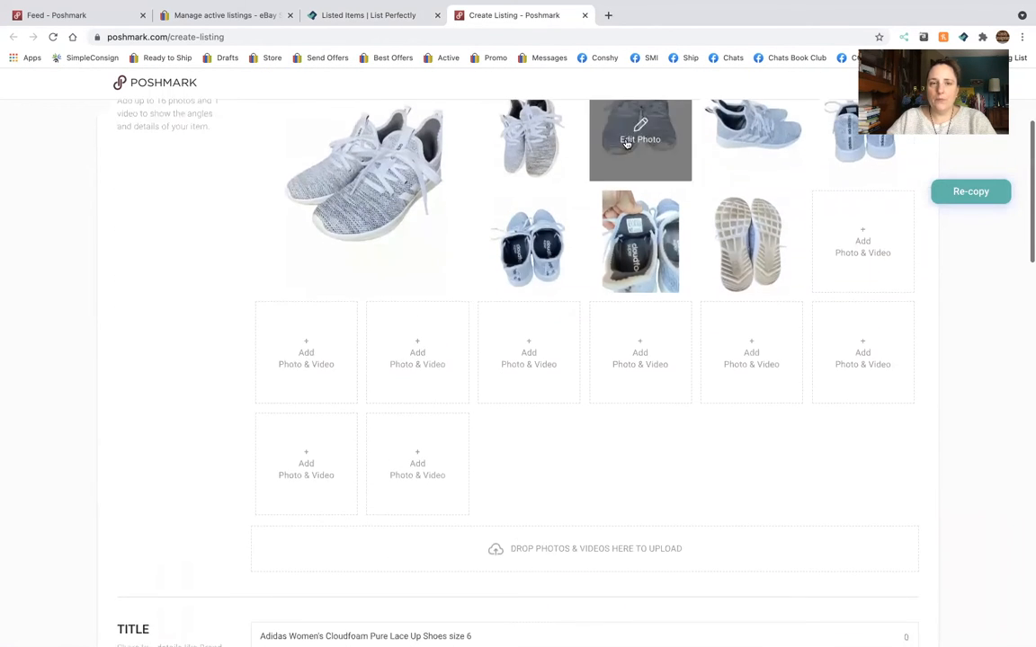
scroll(627, 144, "down", 3)
scroll(445, 304, "down", 1)
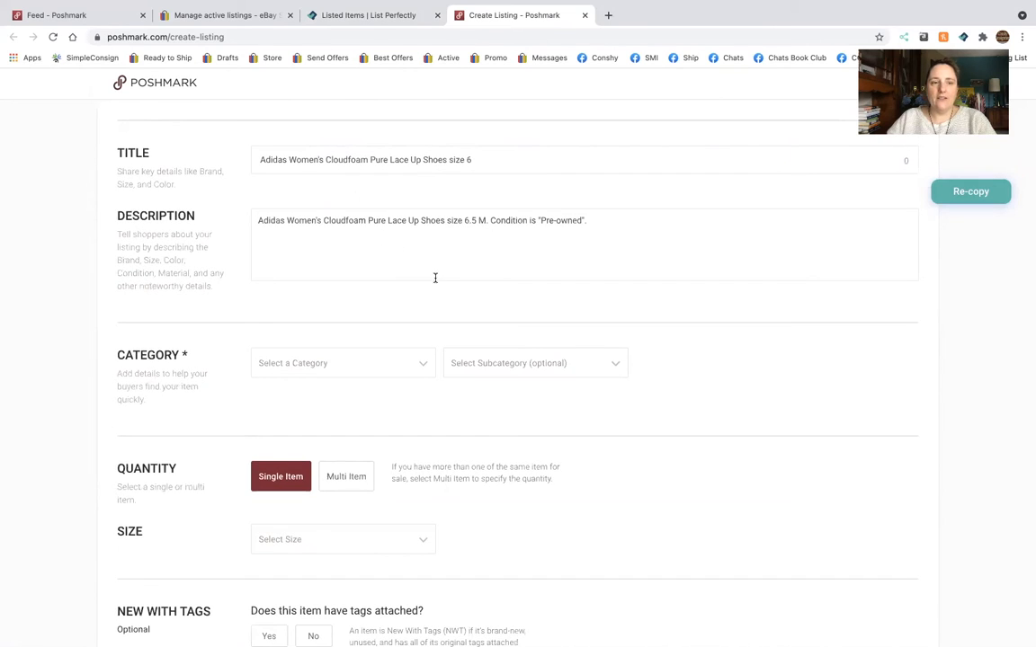
left_click(429, 367)
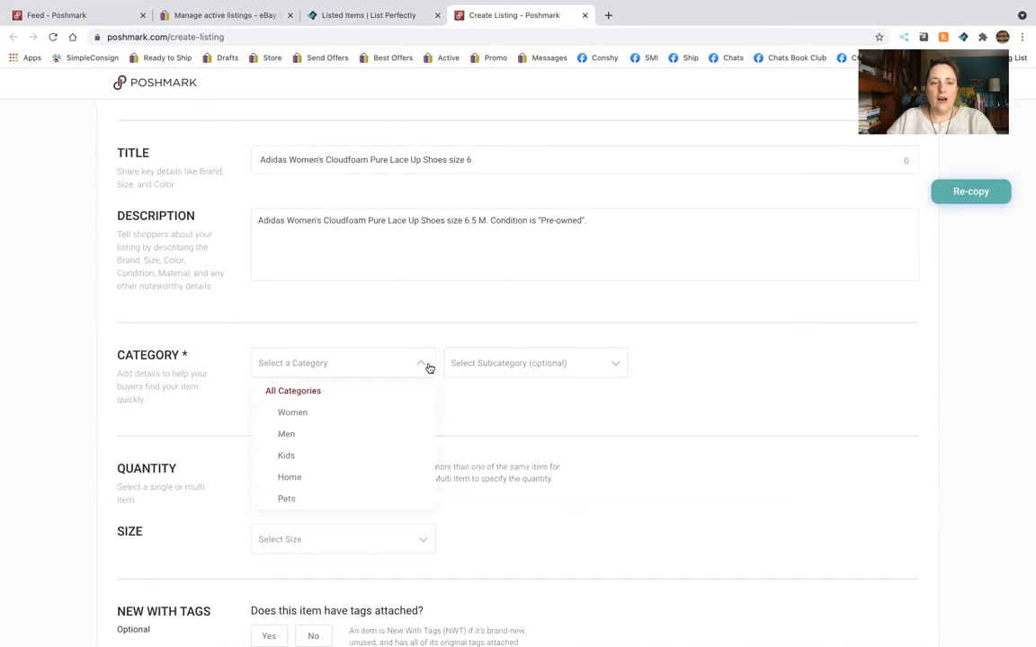
left_click(398, 411)
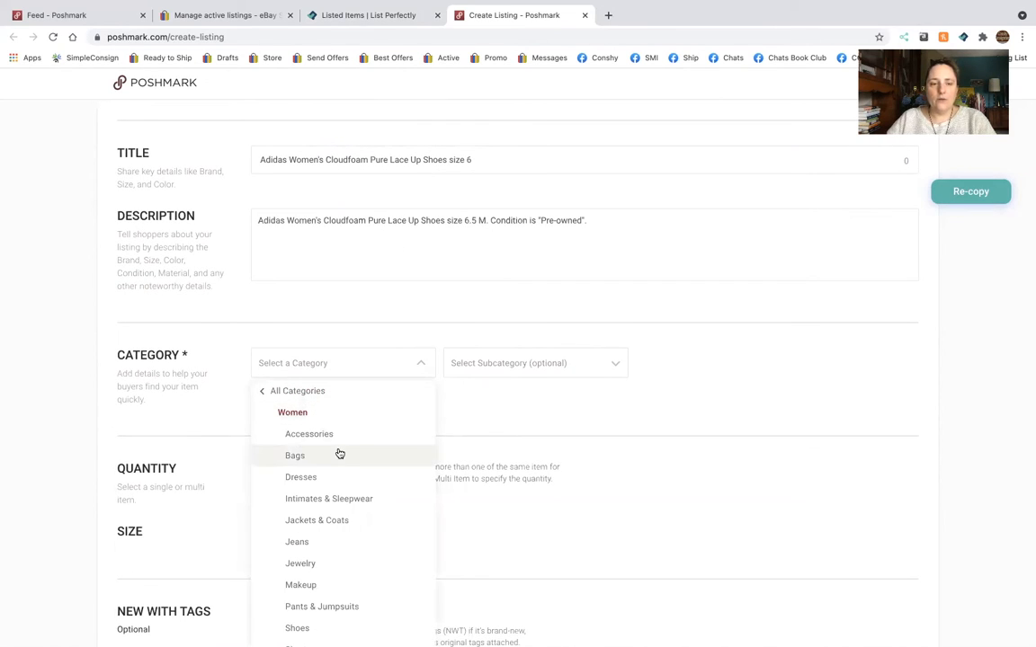
scroll(351, 514, "down", 2)
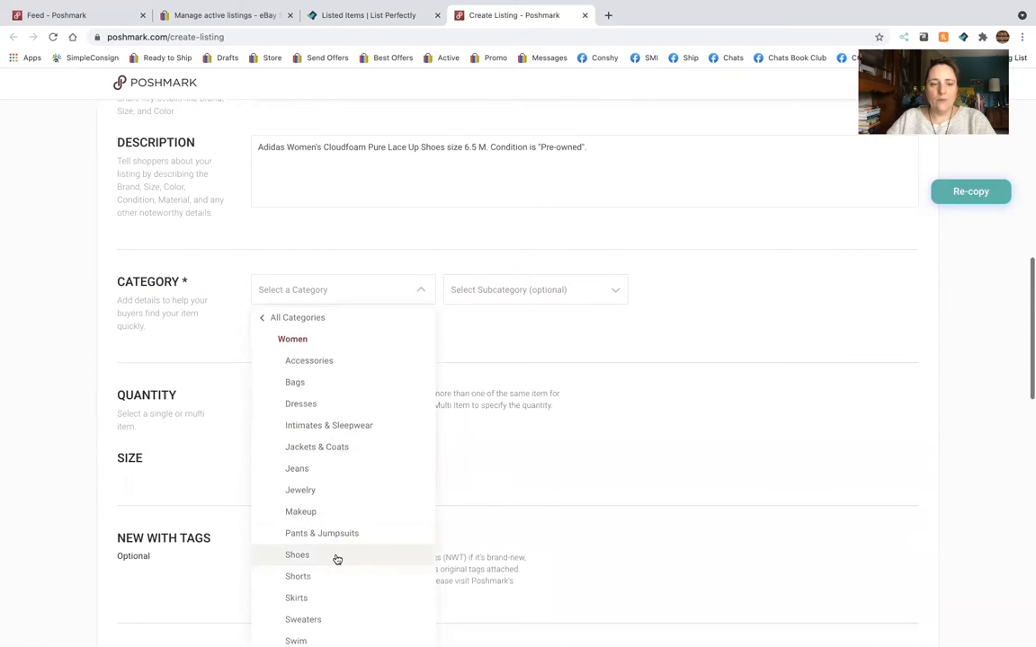
left_click(337, 561)
left_click(594, 290)
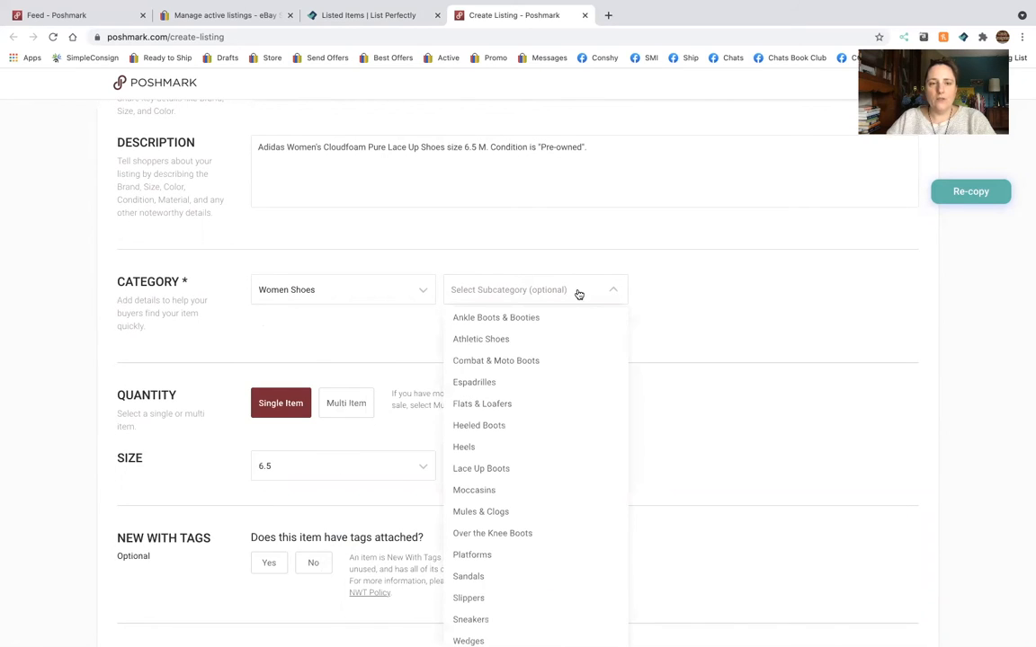
left_click(546, 347)
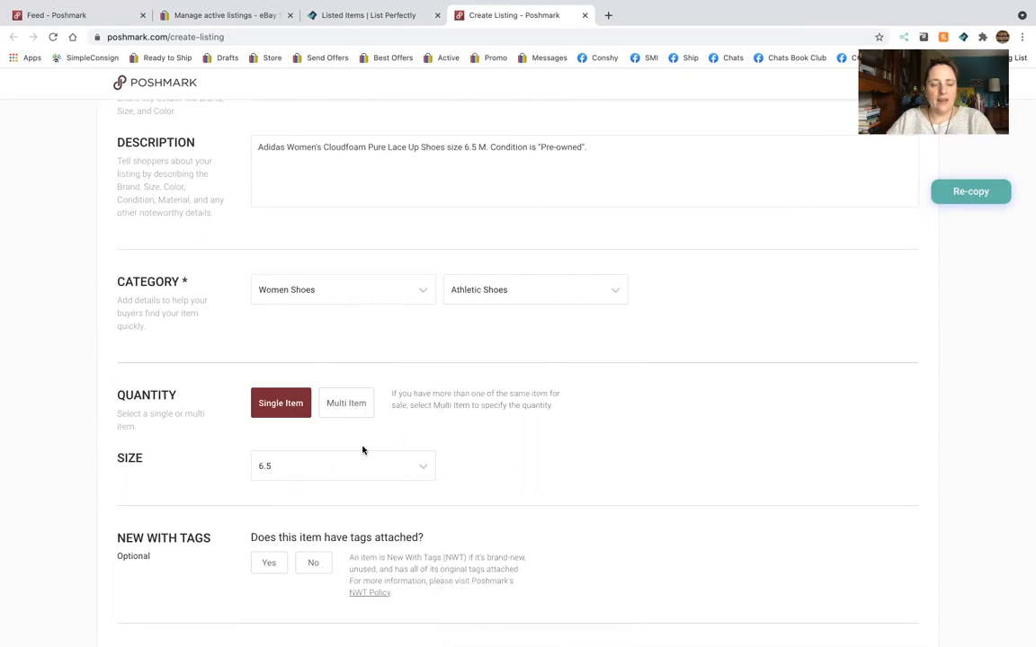
Replace "size 6" at the end of the listing title with "6.5M".
scroll(362, 449, "up", 10)
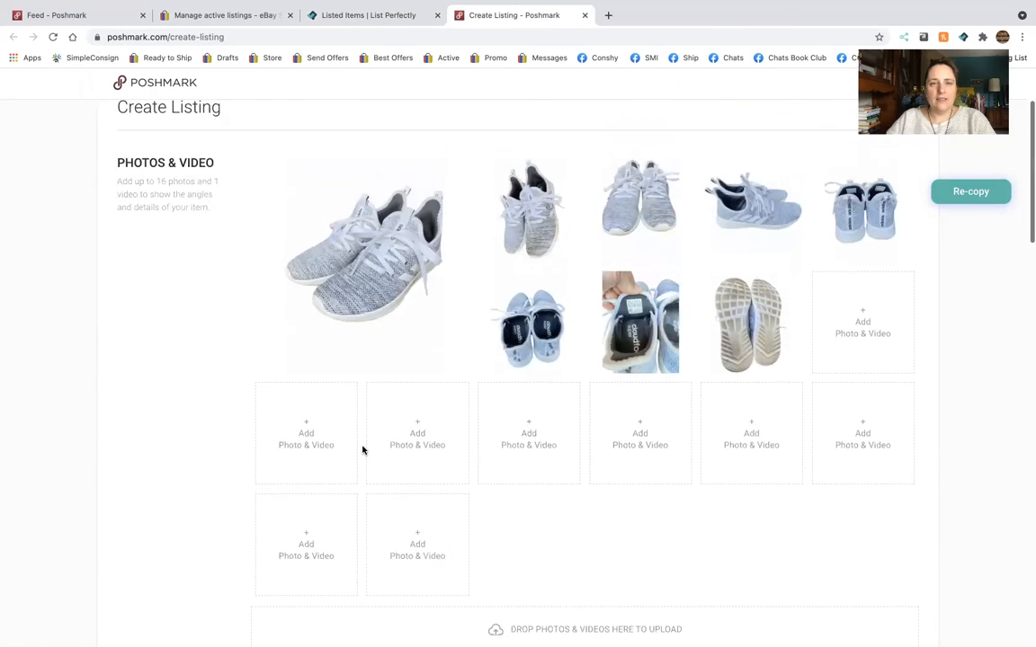
scroll(362, 450, "down", 6)
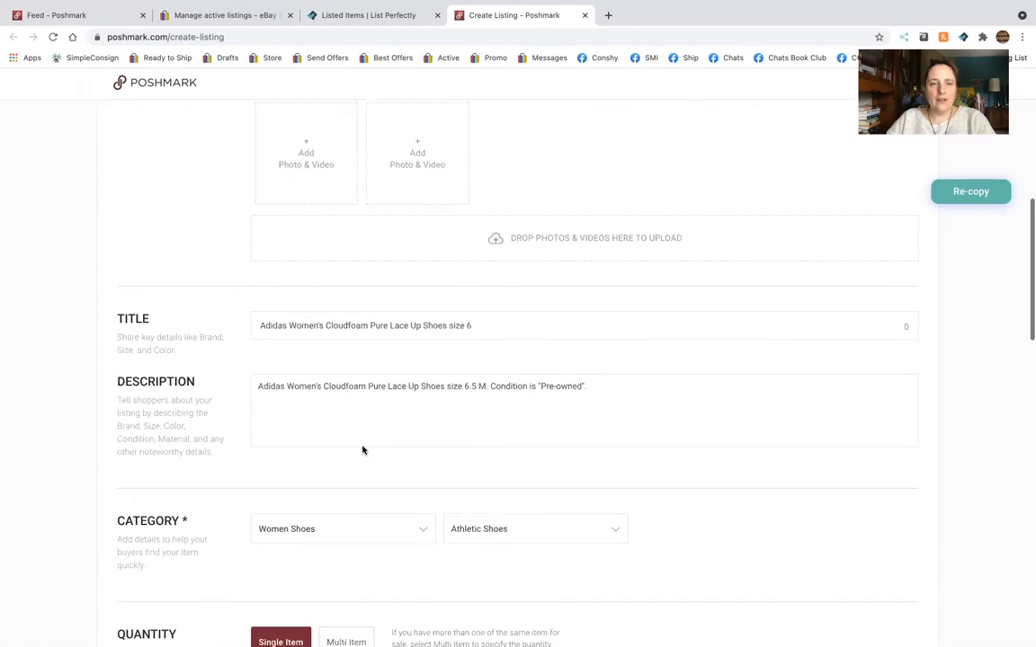
scroll(362, 449, "down", 2)
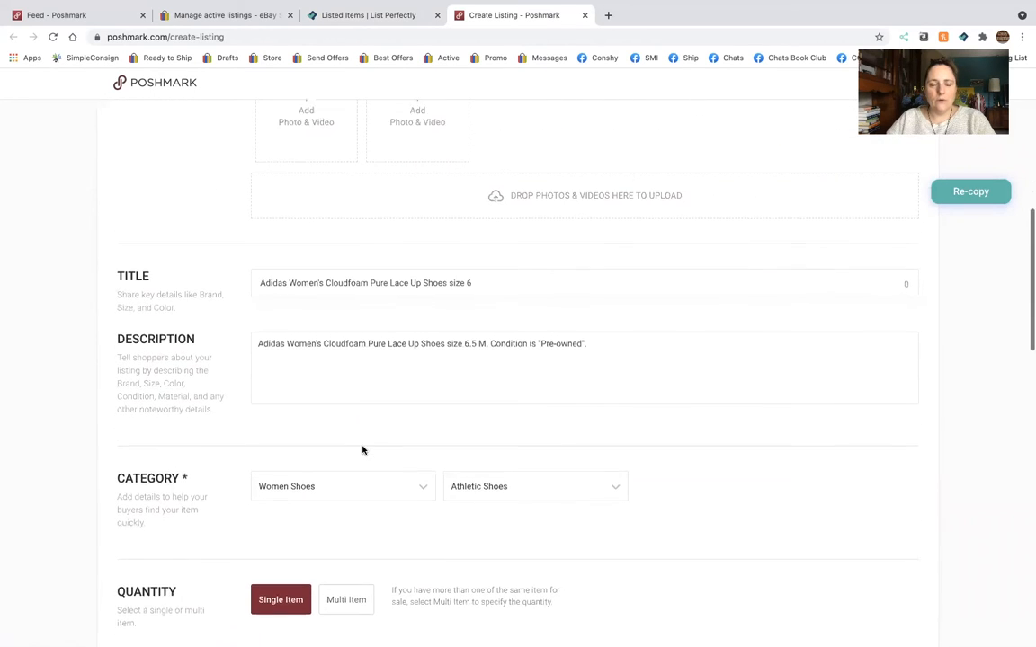
scroll(362, 450, "down", 1)
left_click(504, 183)
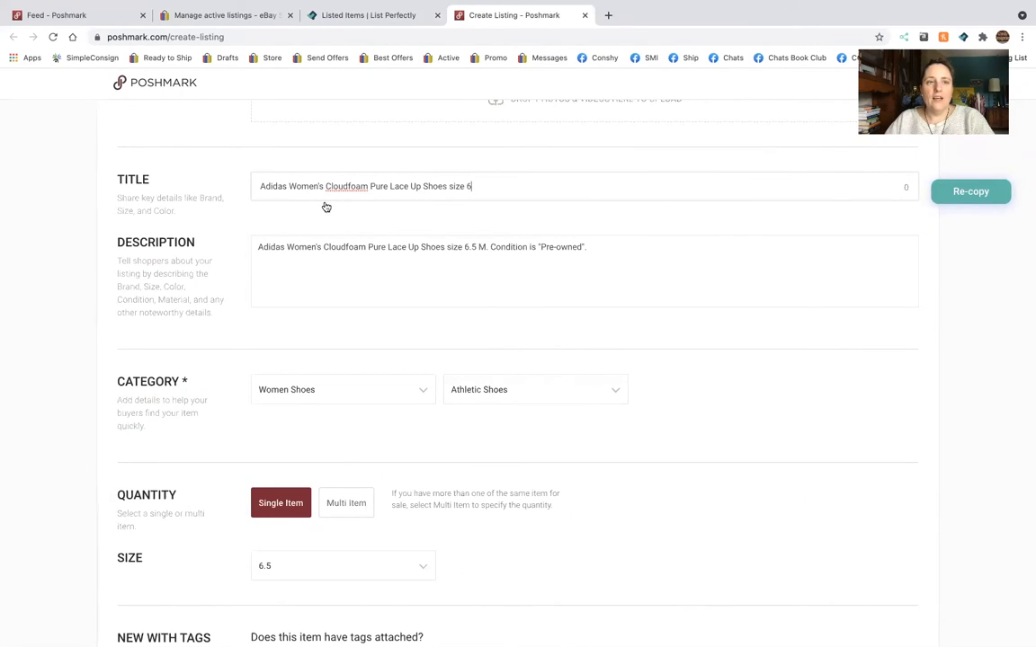
key("BackSpace")
key("BackSpace")
key("BackSpace")
key("BackSpace")
key("BackSpace")
key("BackSpace")
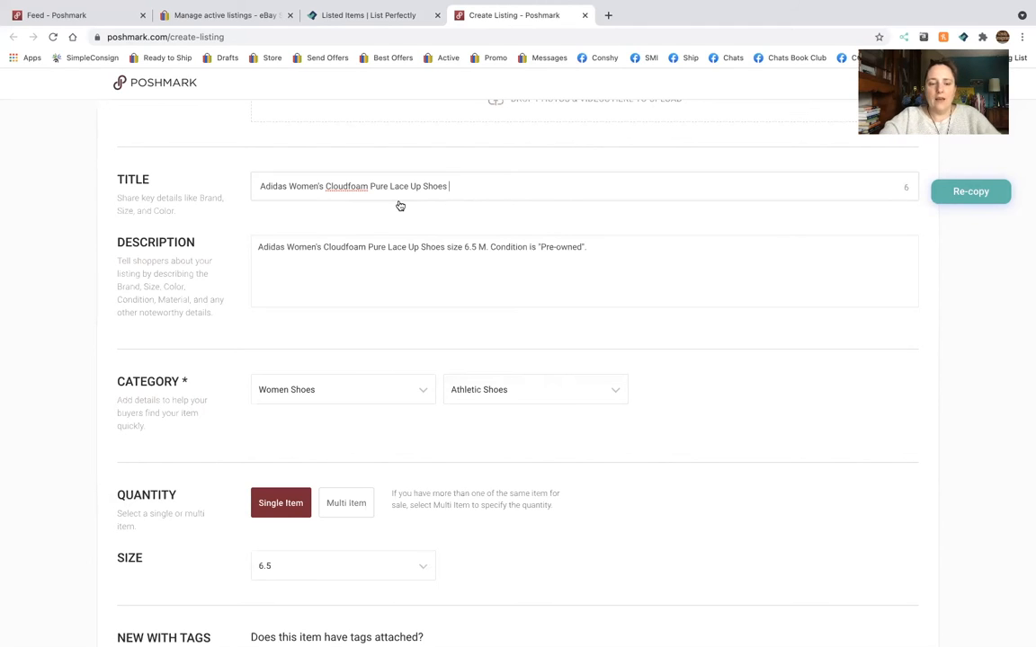
type("6.5M")
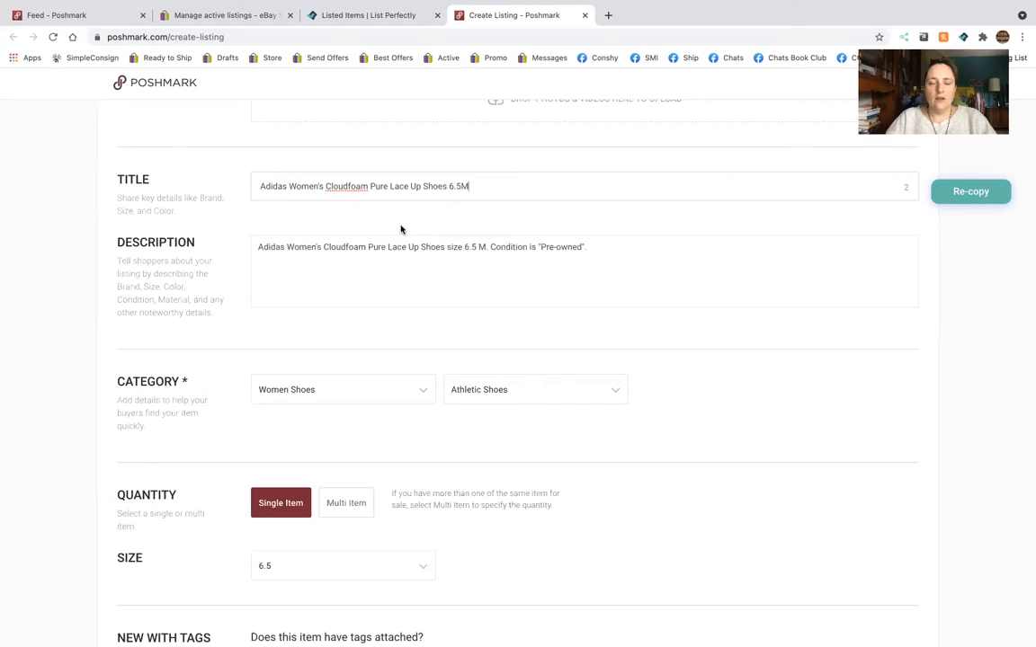
Mark the shoes as not having tags attached in the New With Tags section.
scroll(400, 225, "down", 3)
scroll(401, 229, "down", 2)
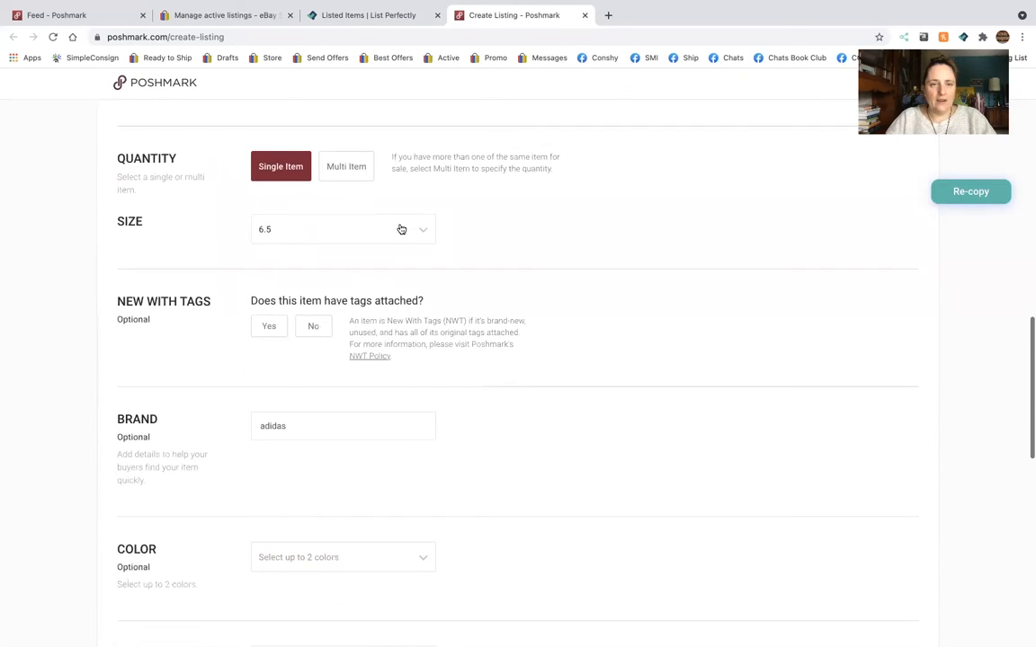
scroll(400, 228, "down", 1)
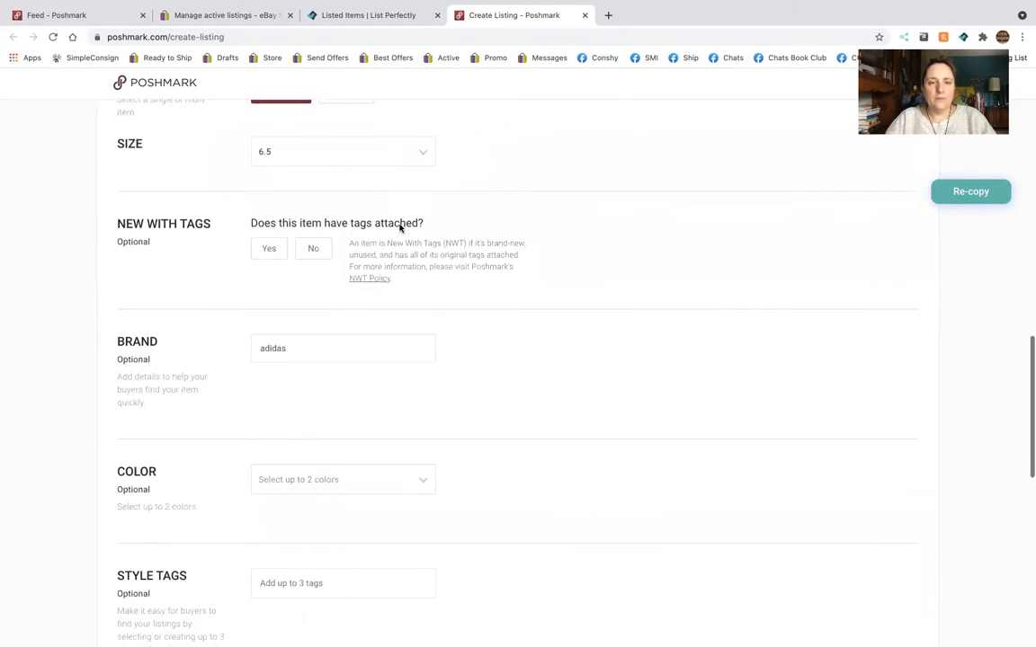
left_click(313, 237)
scroll(333, 433, "down", 2)
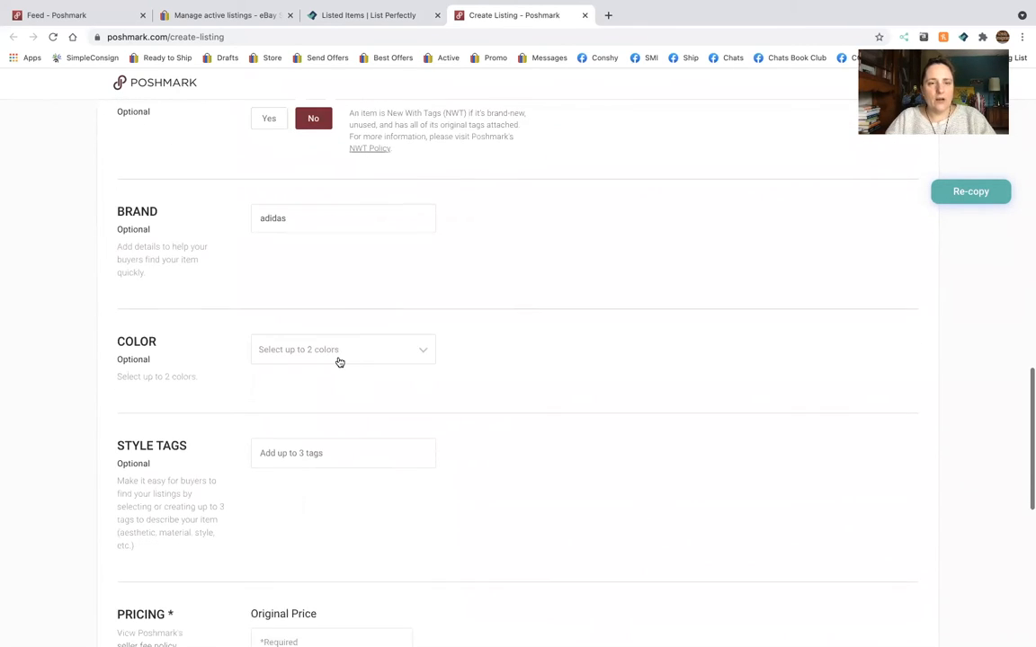
Set the shoes' color to White in the Poshmark listing.
left_click(339, 353)
left_click(310, 478)
left_click(558, 451)
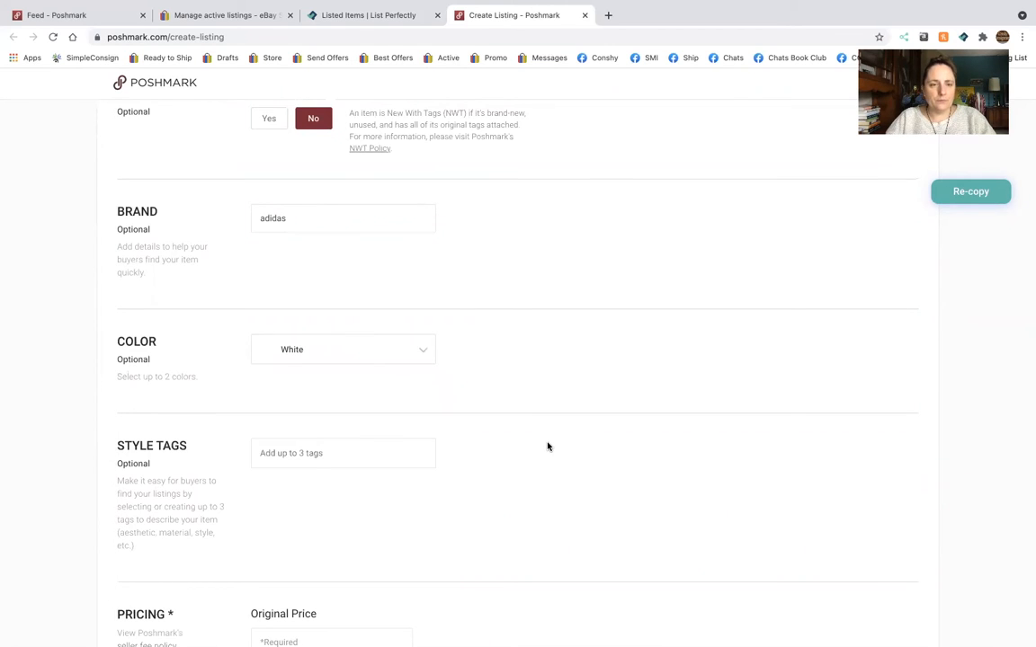
Set the original price to 88 and the discounted shipping to No Discount.
scroll(547, 447, "down", 5)
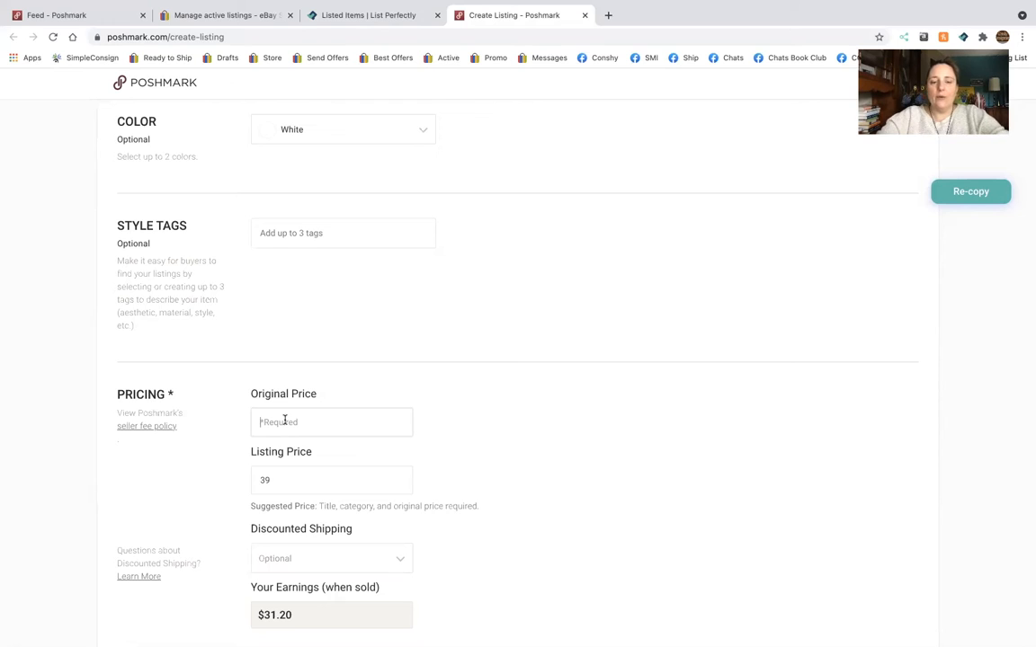
type("6")
key("BackSpace")
type("88")
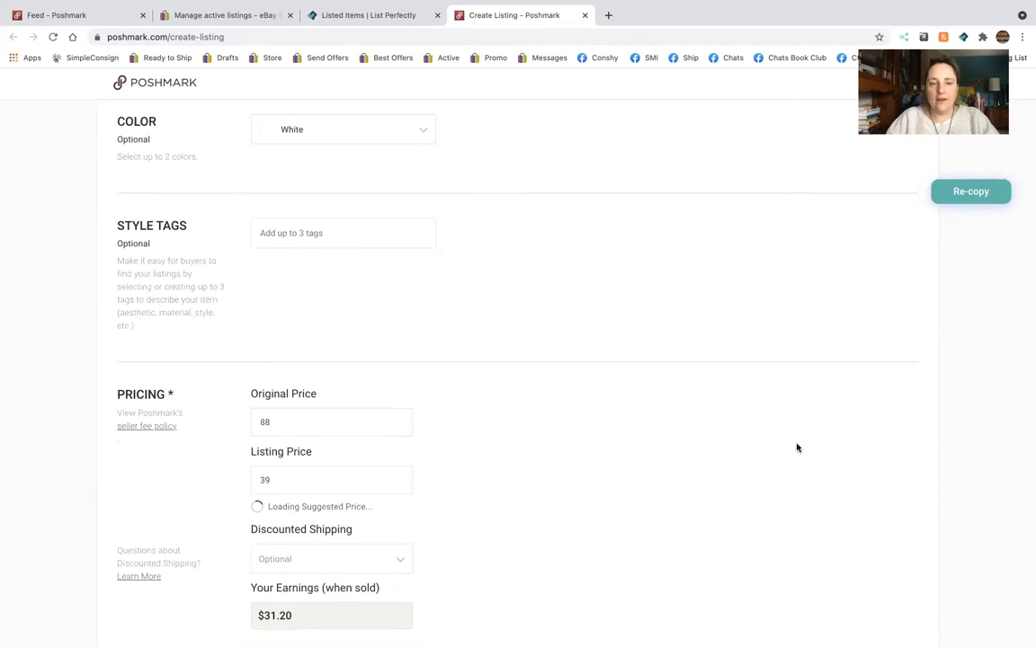
scroll(794, 446, "down", 3)
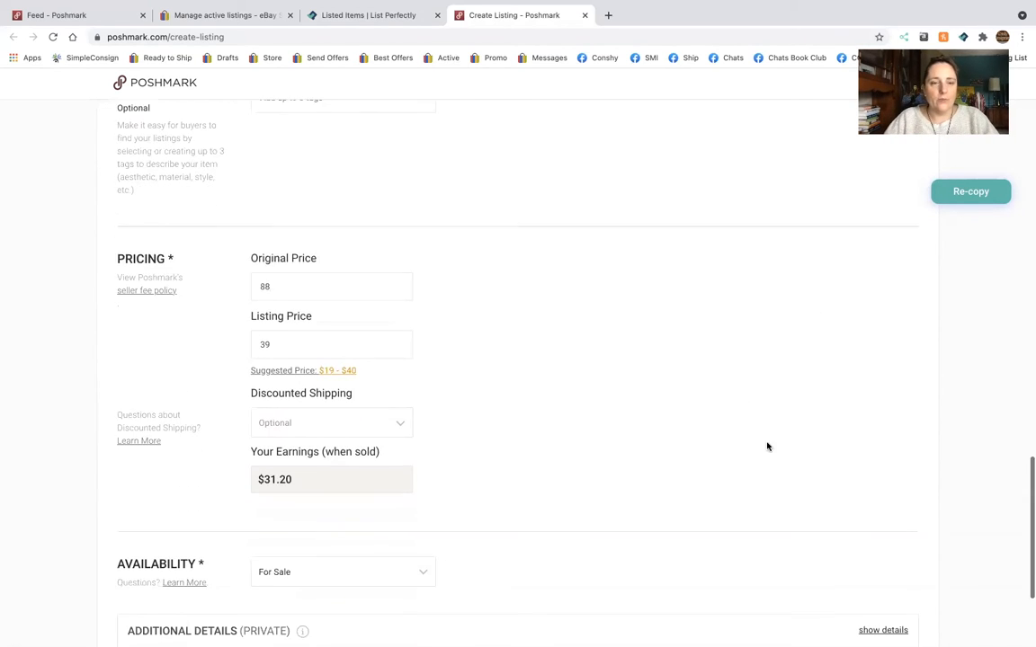
left_click(407, 406)
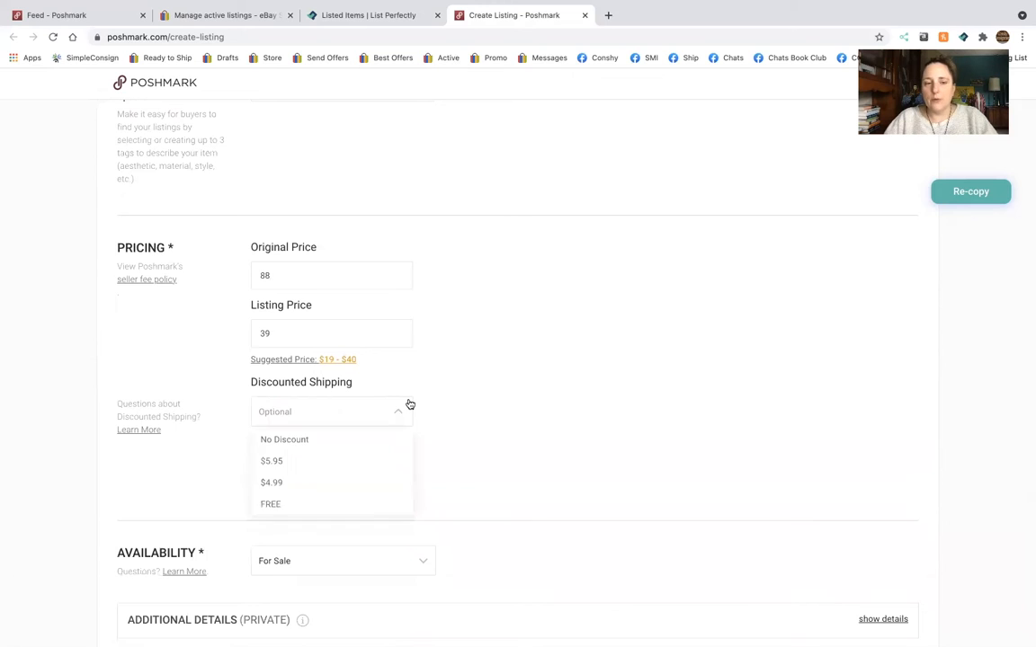
left_click(341, 444)
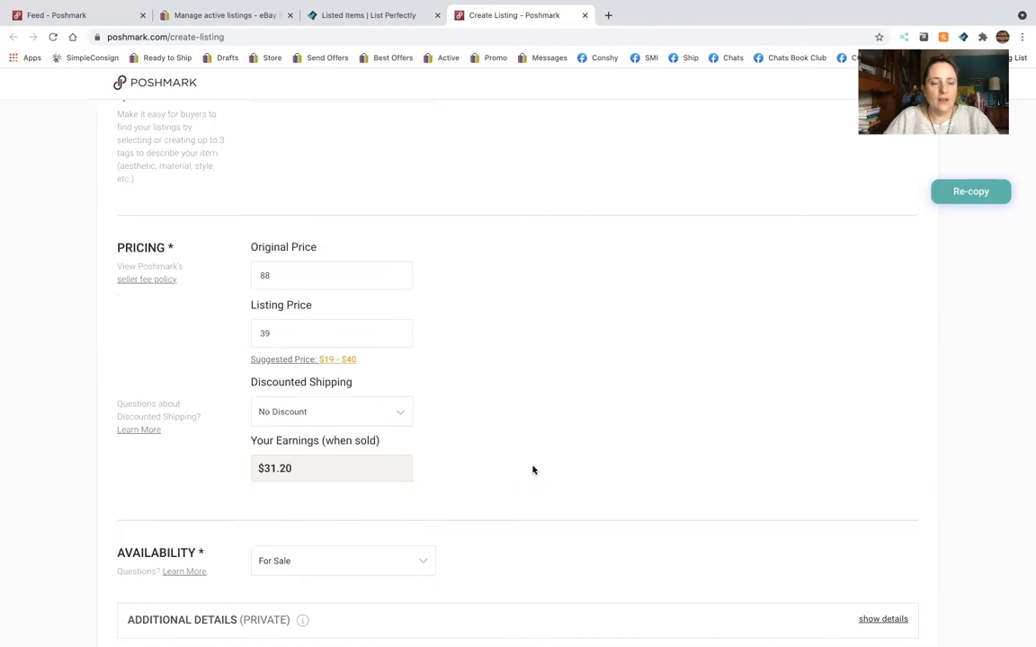
Publish the completed listing on Poshmark with sharing to Facebook turned off.
scroll(531, 469, "down", 3)
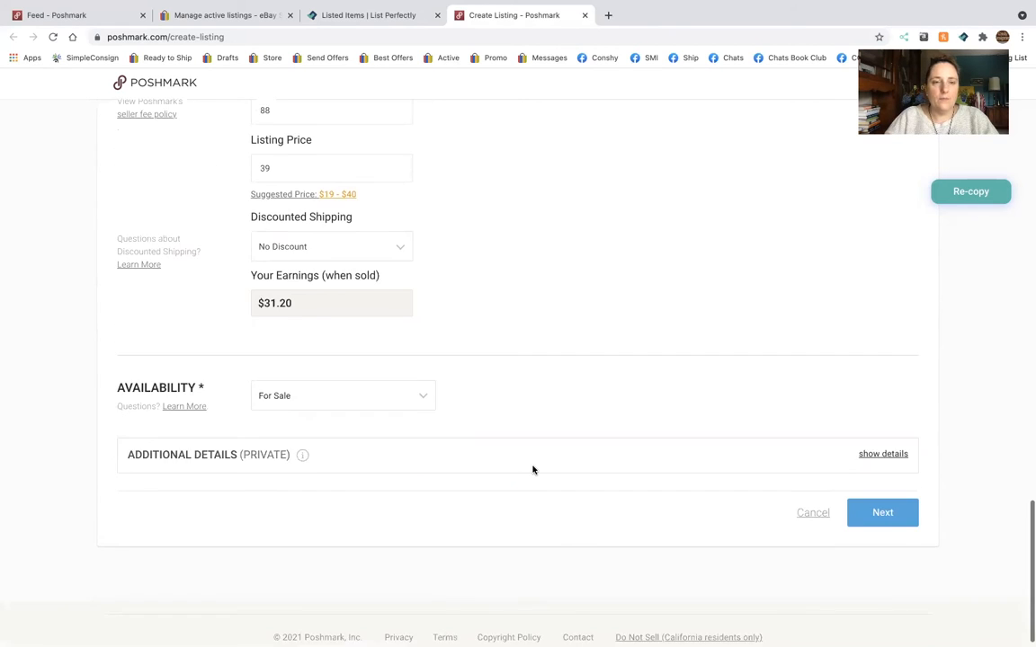
left_click(878, 506)
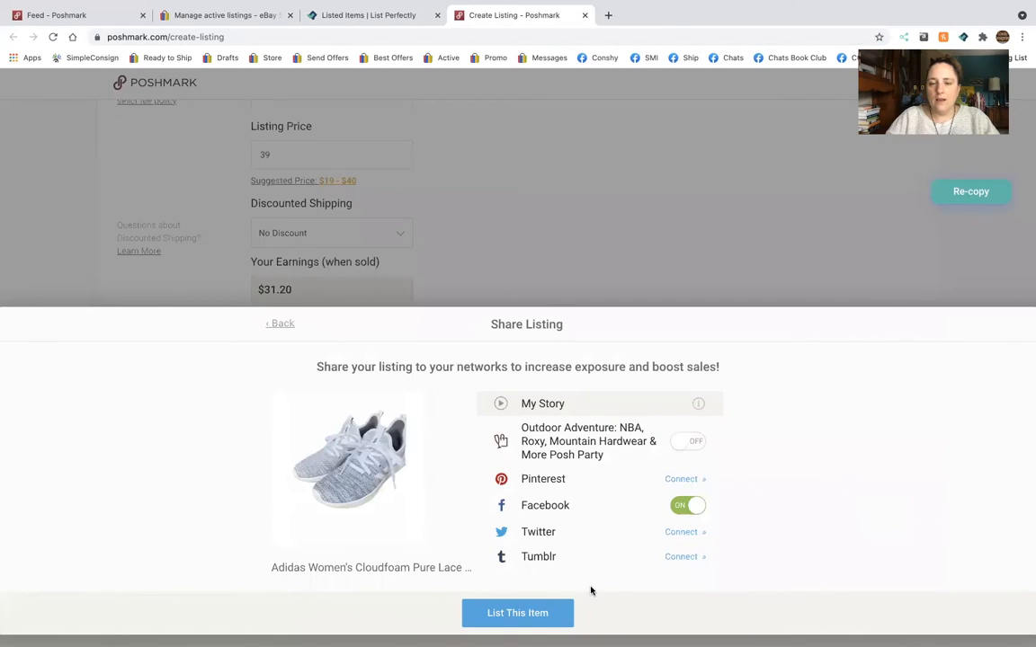
left_click(696, 509)
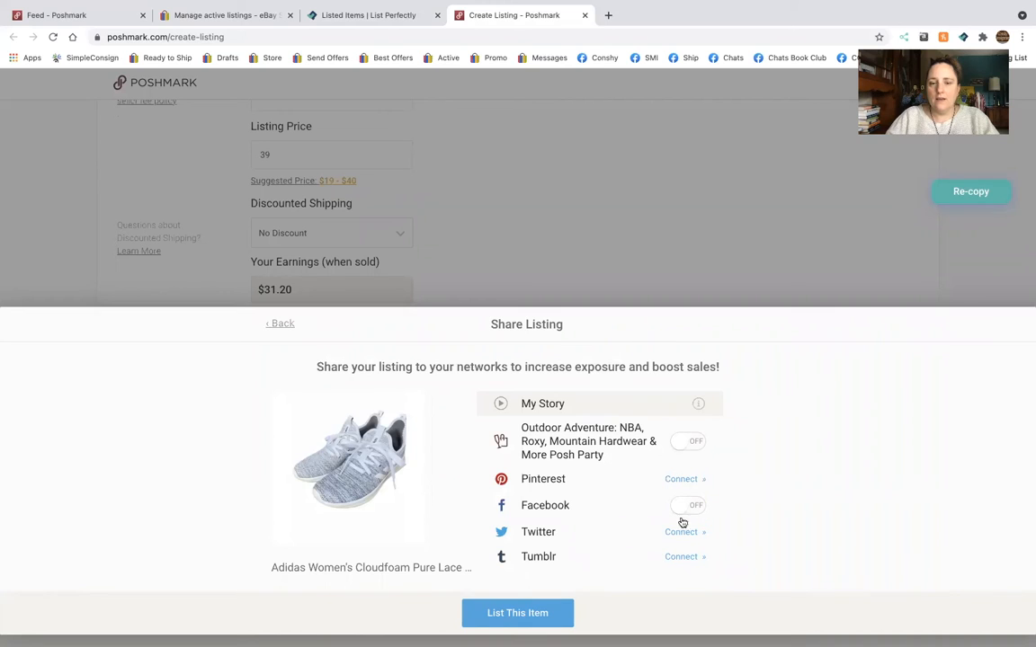
left_click(554, 615)
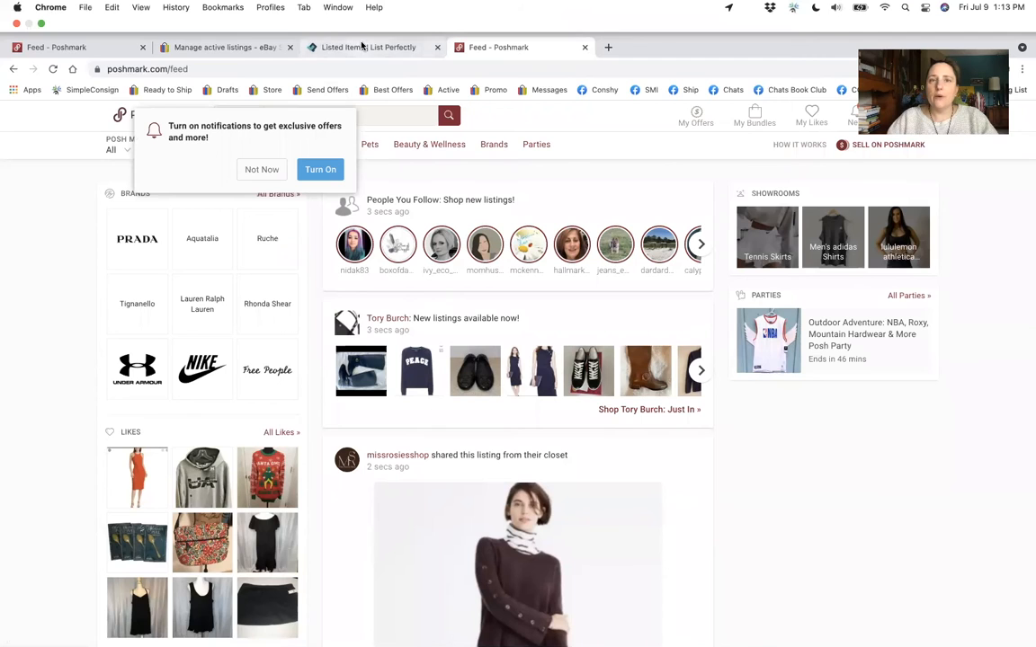
Switch to List Perfectly, reload the listed items and check which platforms are recorded for the Adidas shoes.
left_click(361, 47)
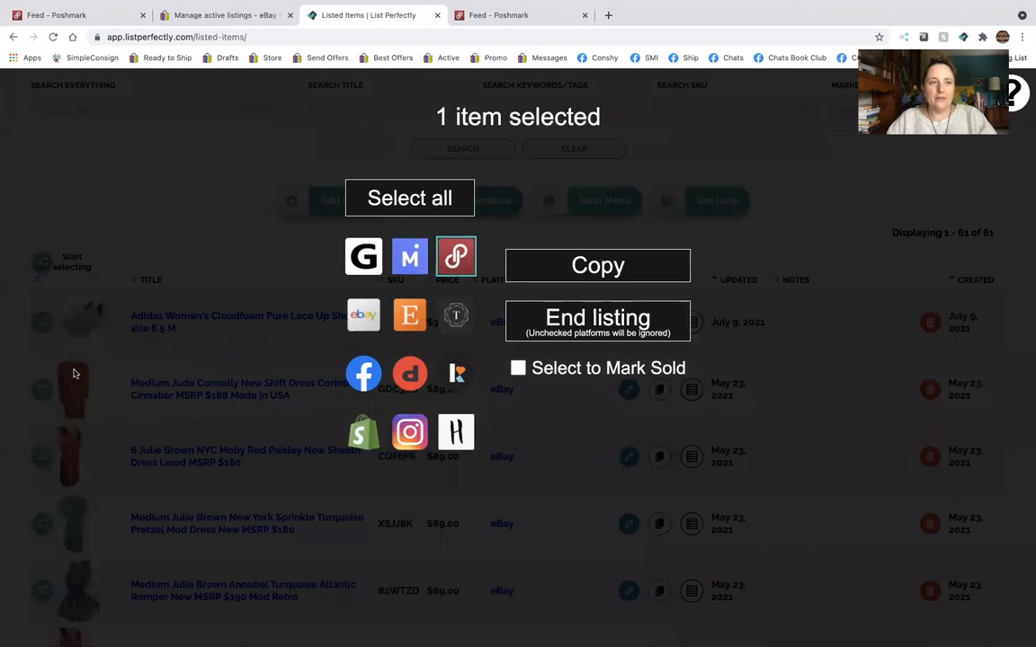
left_click(117, 189)
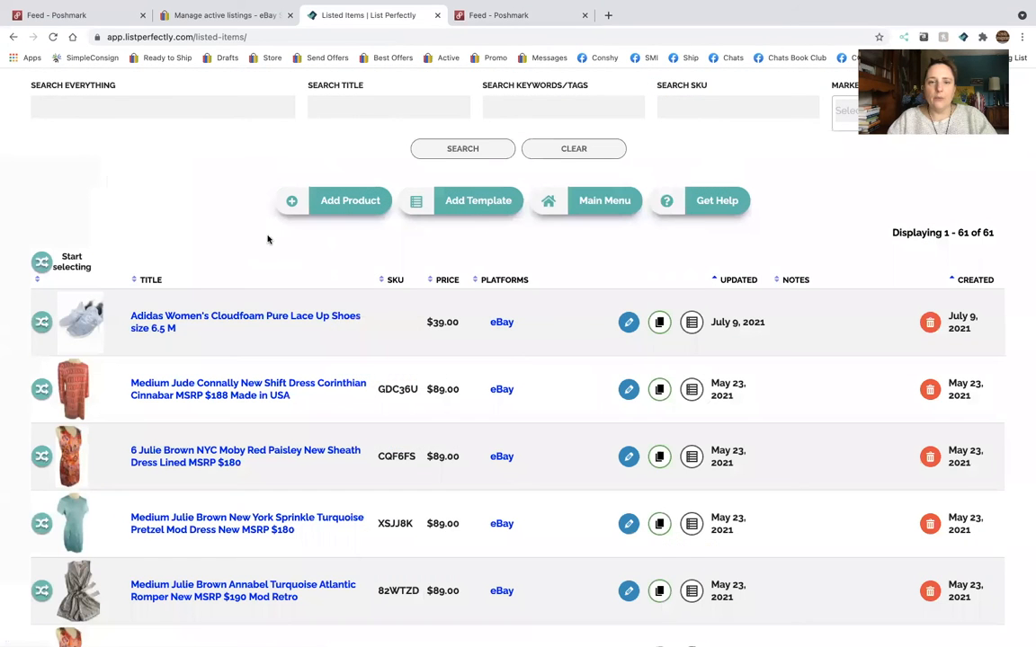
scroll(267, 240, "down", 1)
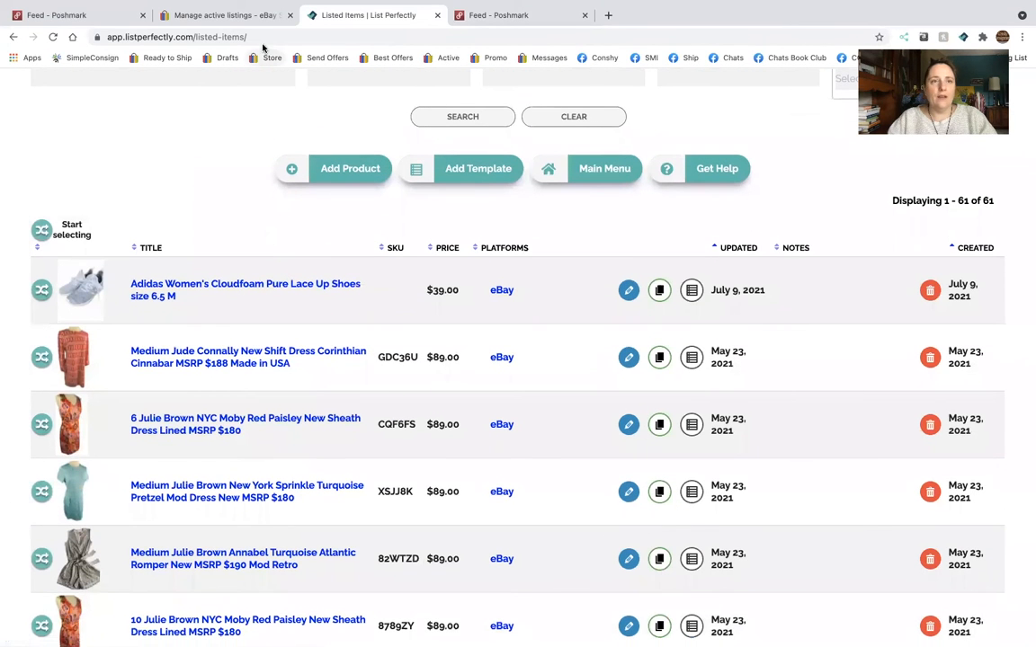
left_click(261, 36)
key("Return")
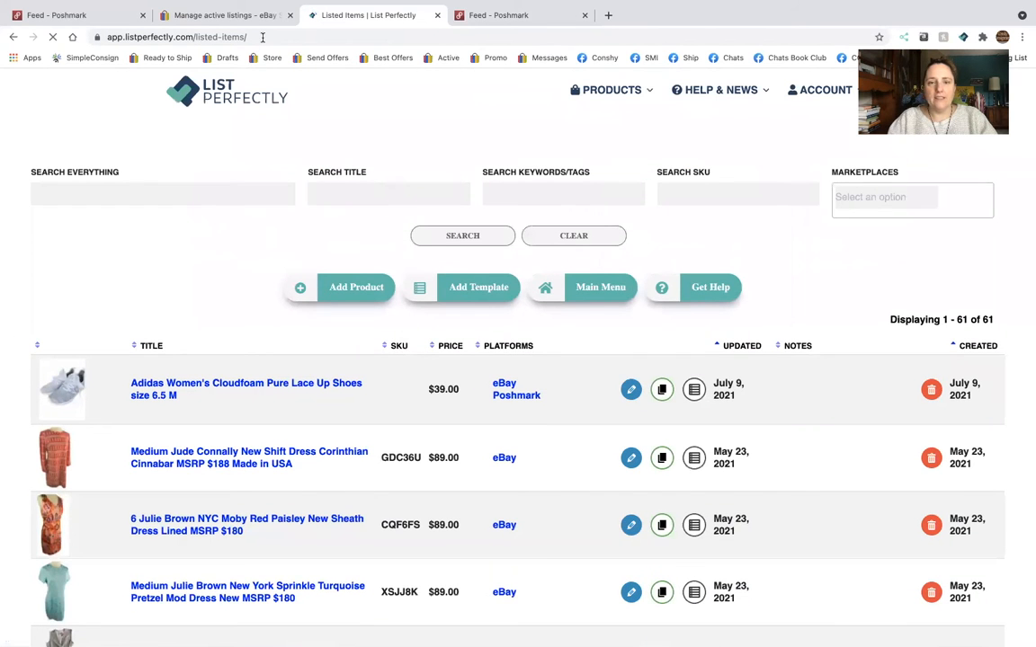
scroll(454, 370, "down", 4)
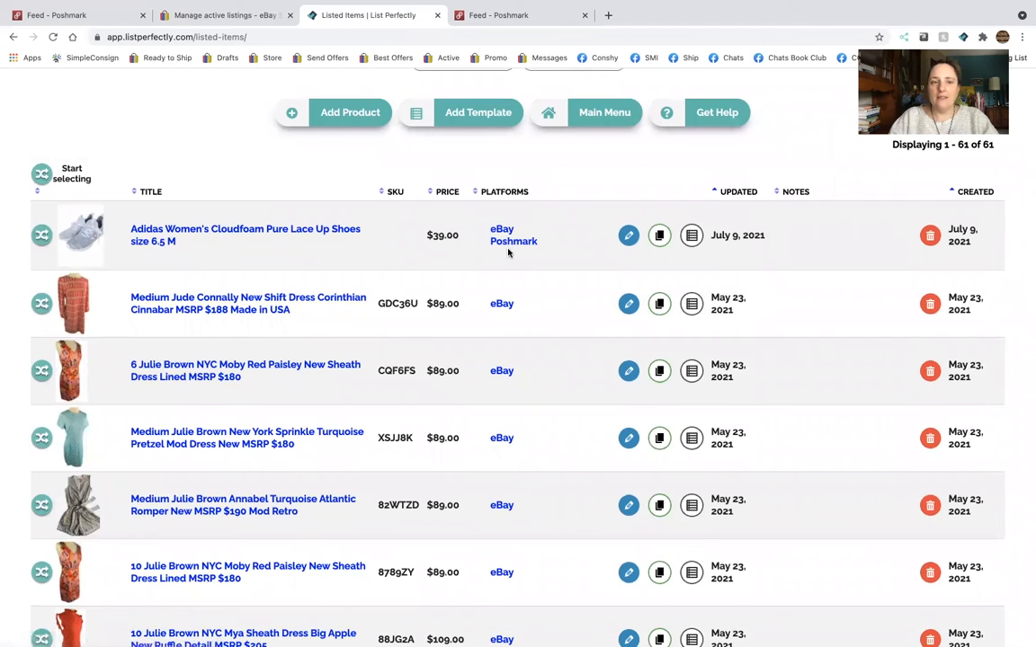
scroll(507, 252, "down", 1)
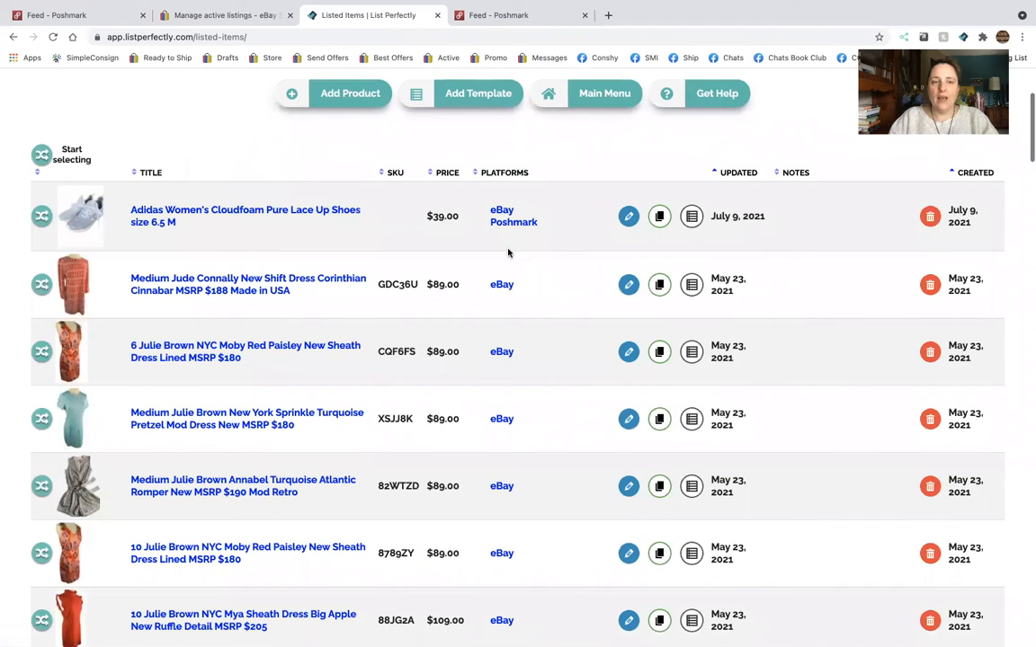
scroll(508, 252, "down", 1)
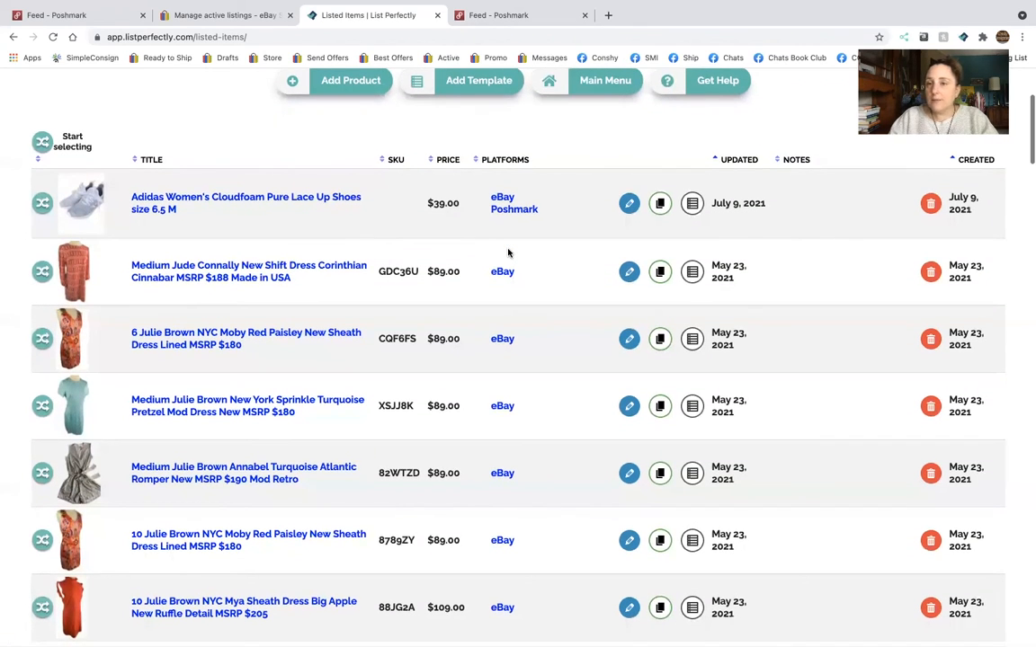
scroll(507, 252, "down", 1)
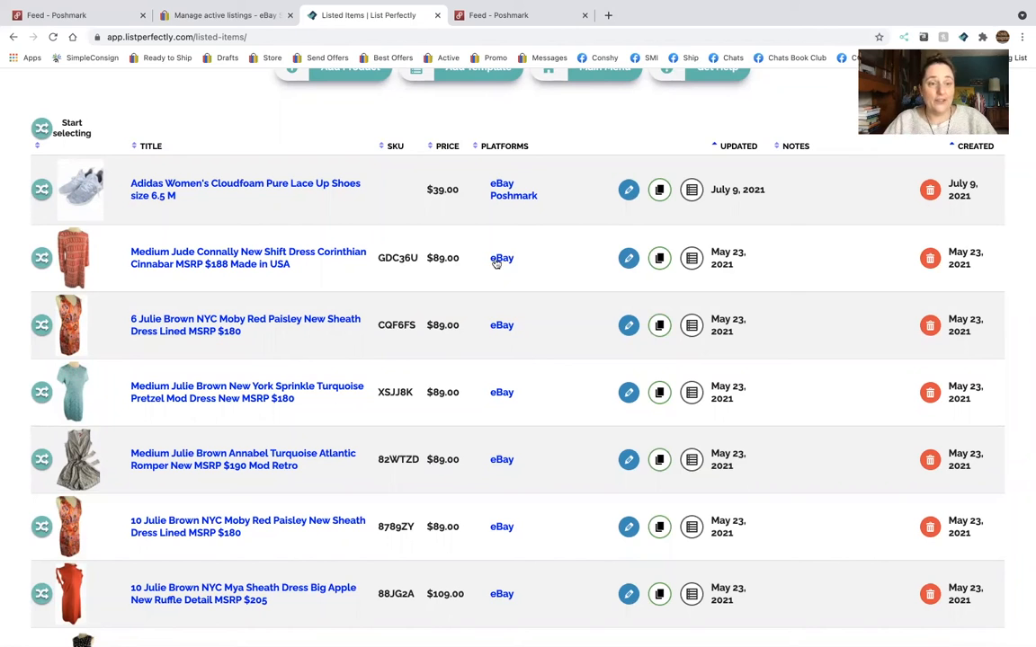
Mark the 10 Julie Brown NYC Mya Sheath Dress Big Apple as sold on all platforms and accept ending its listings.
scroll(299, 408, "down", 5)
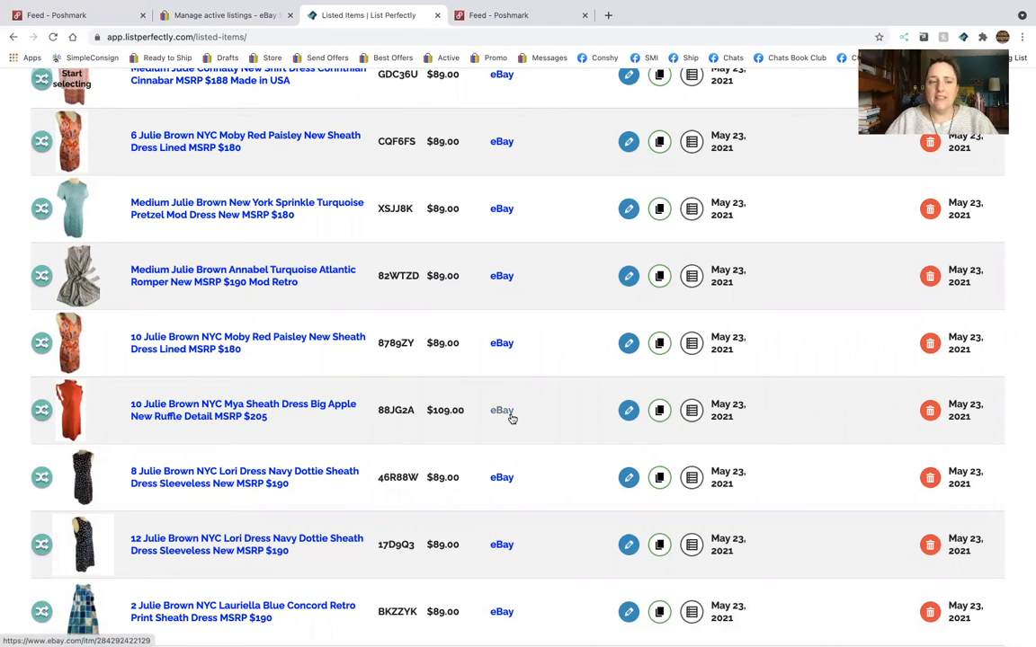
left_click(40, 411)
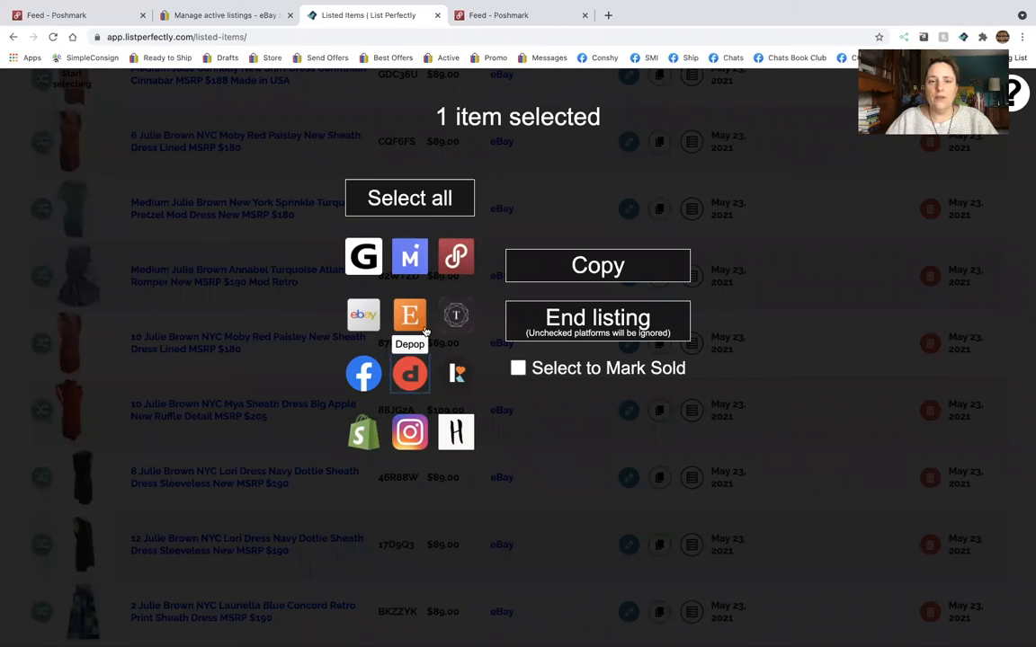
left_click(363, 315)
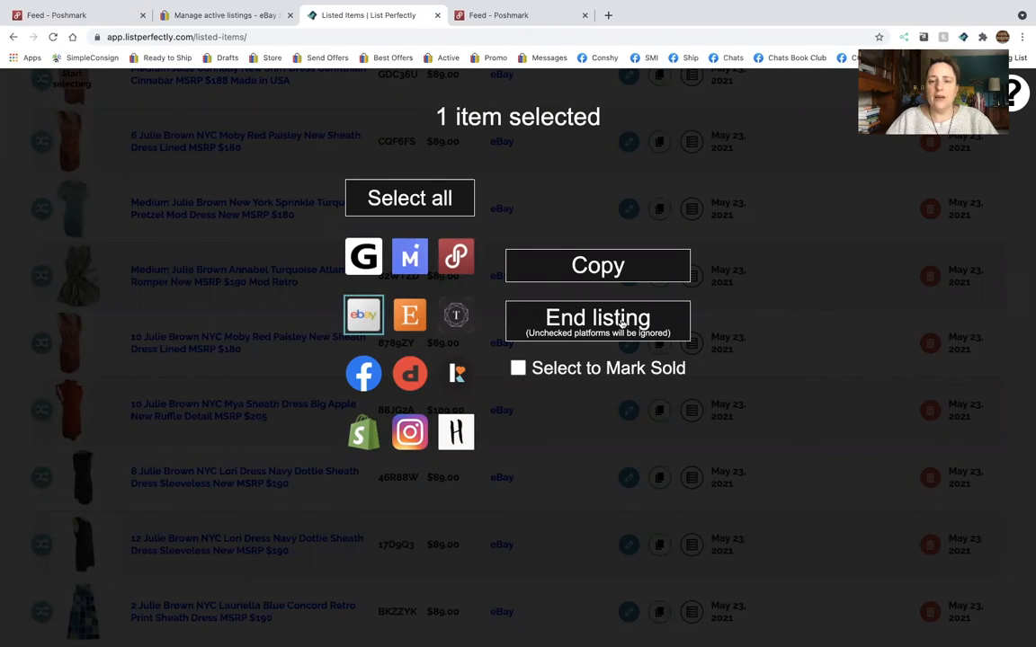
left_click(517, 368)
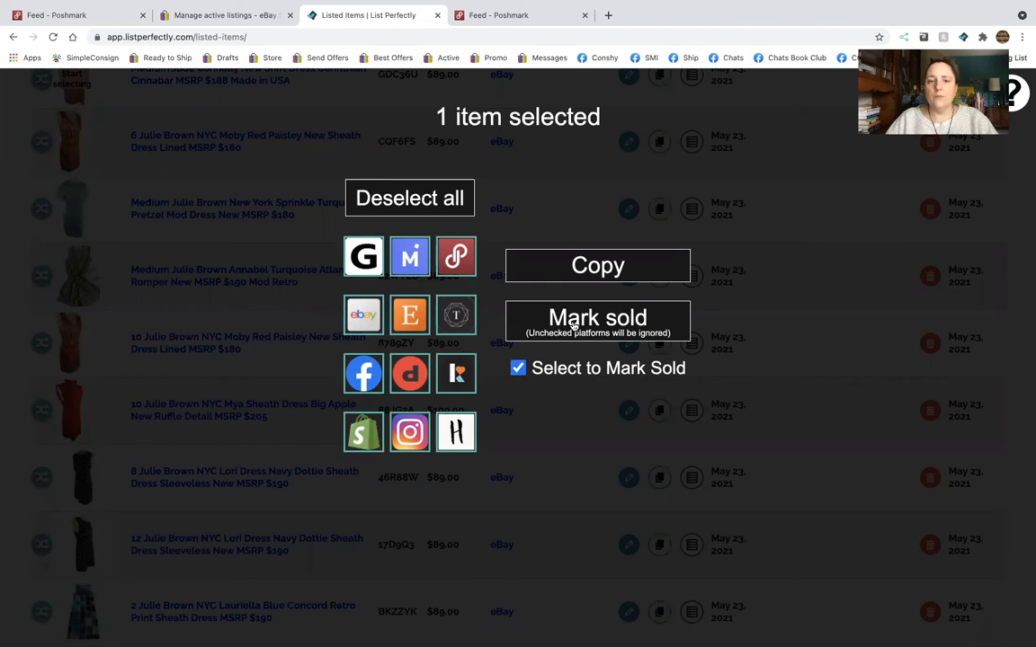
left_click(578, 325)
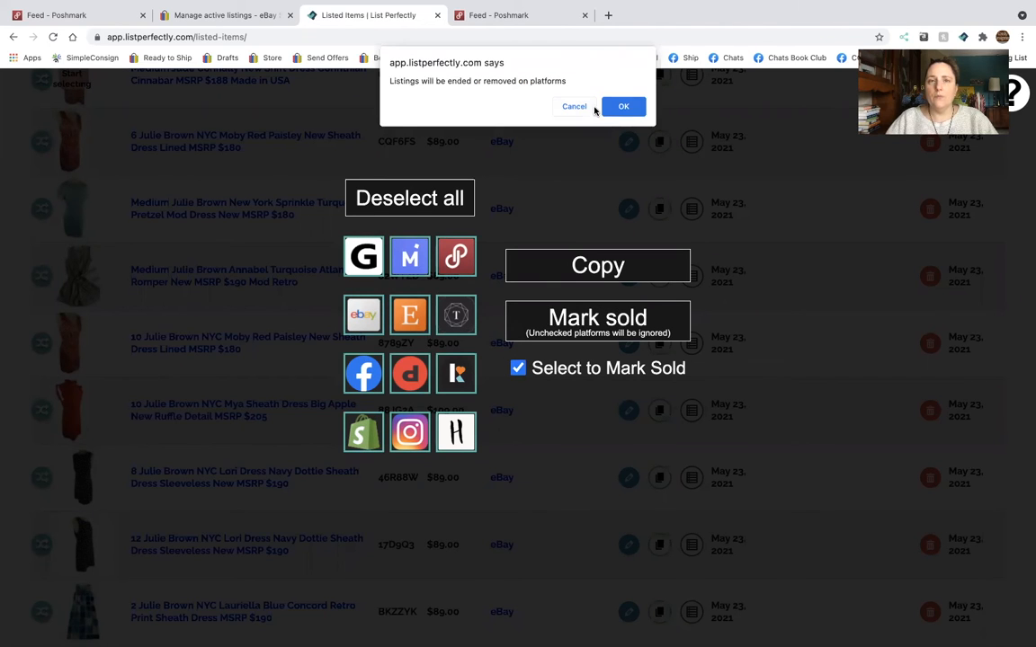
left_click(624, 107)
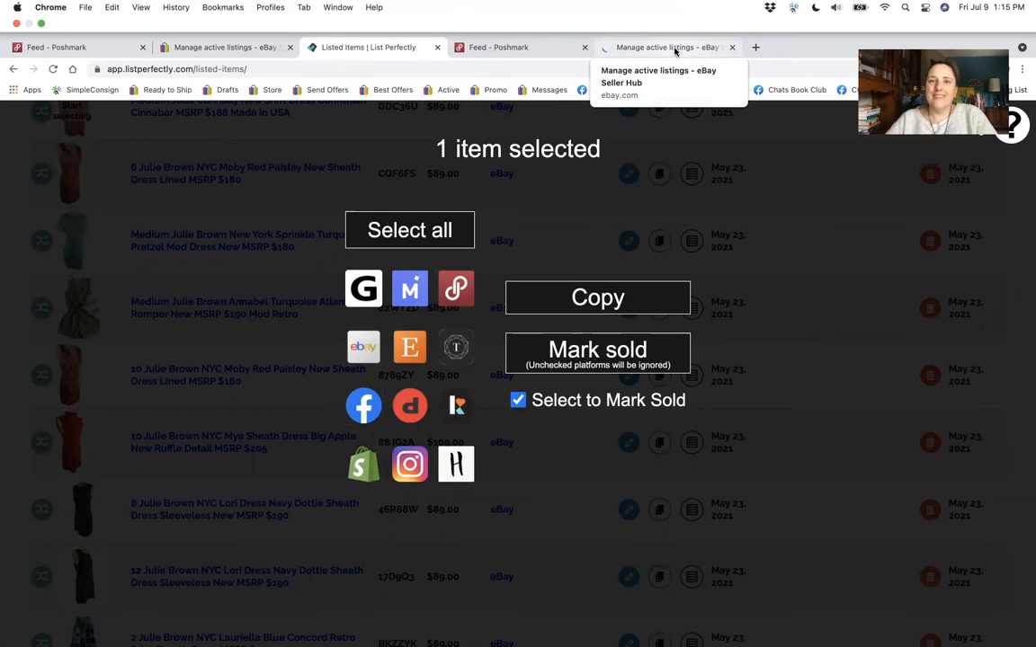
Switch to the newly opened eBay Seller Hub page and check the active listings results for the dress.
left_click(674, 49)
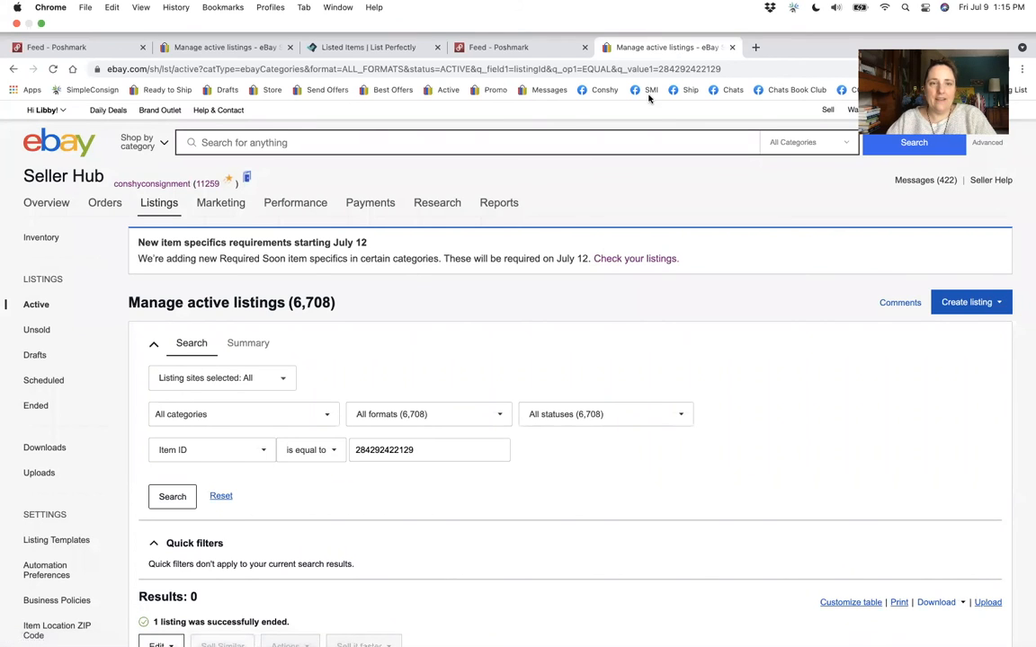
scroll(561, 243, "down", 5)
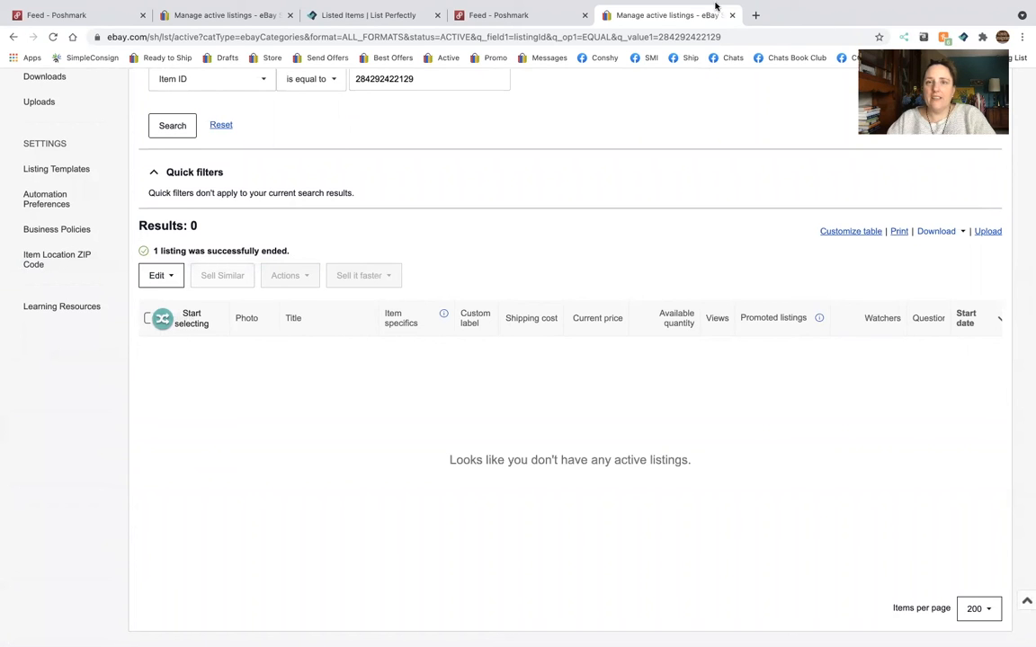
left_click(534, 16)
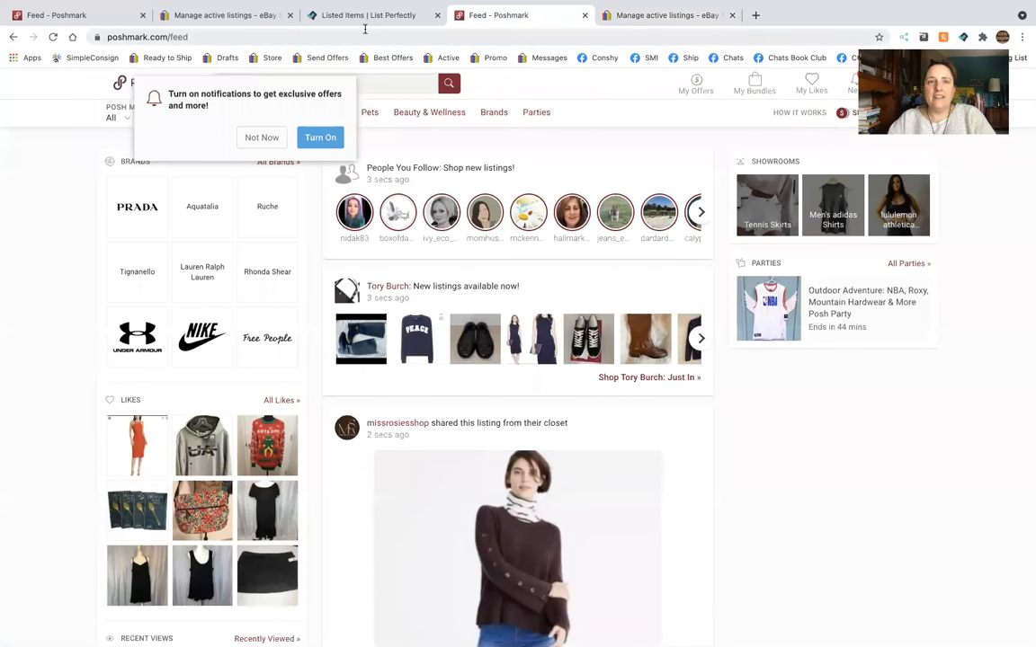
Return to List Perfectly, reload the listed items and delete the entry for the sold Mya Sheath Dress.
left_click(369, 18)
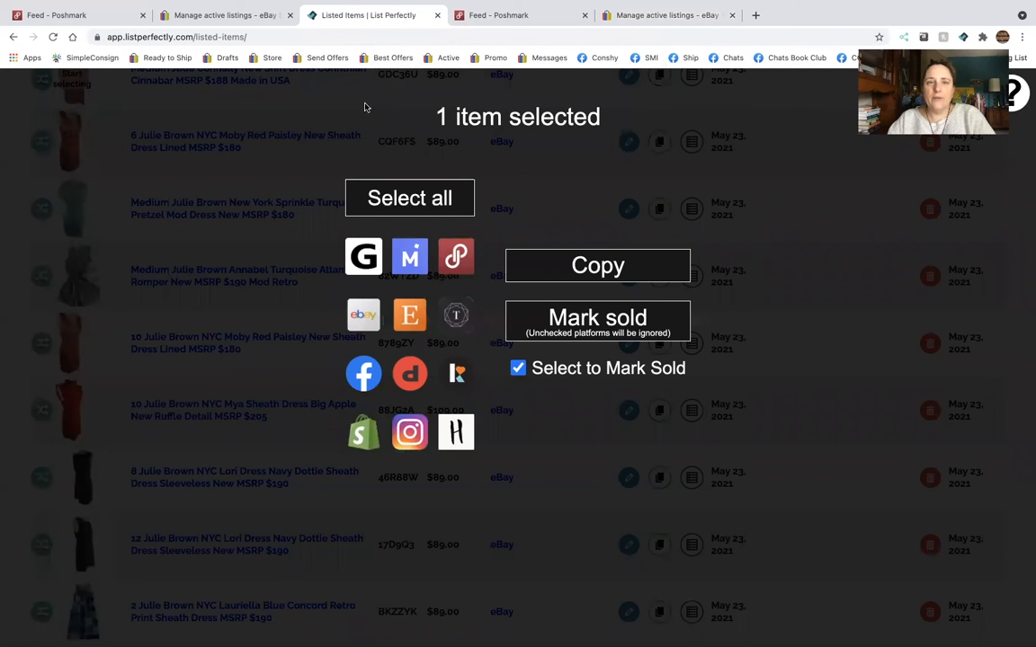
left_click(340, 36)
key("Return")
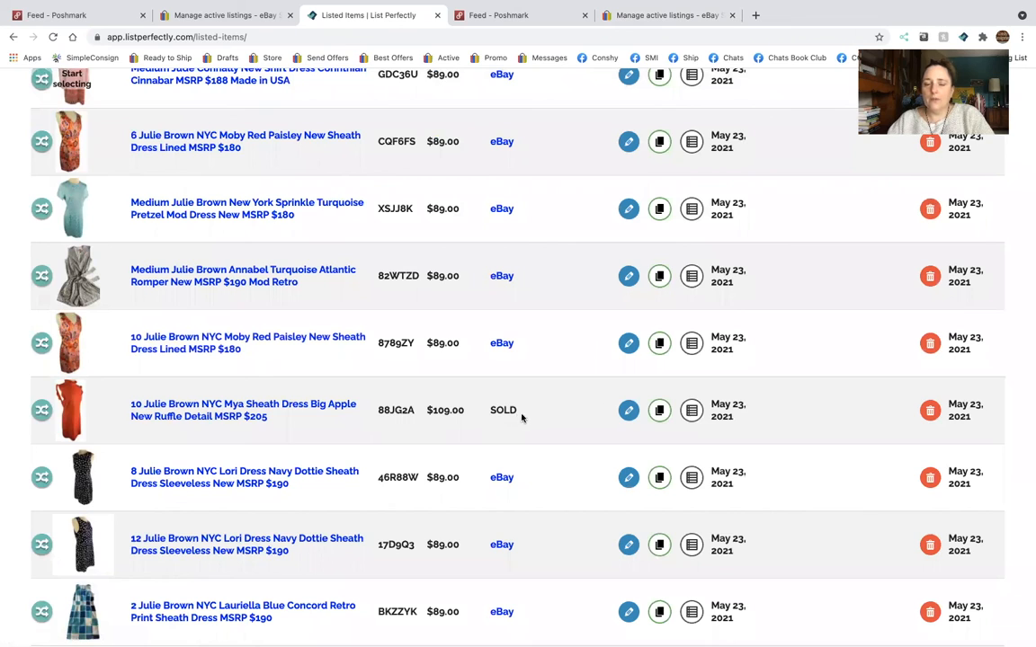
left_click(930, 412)
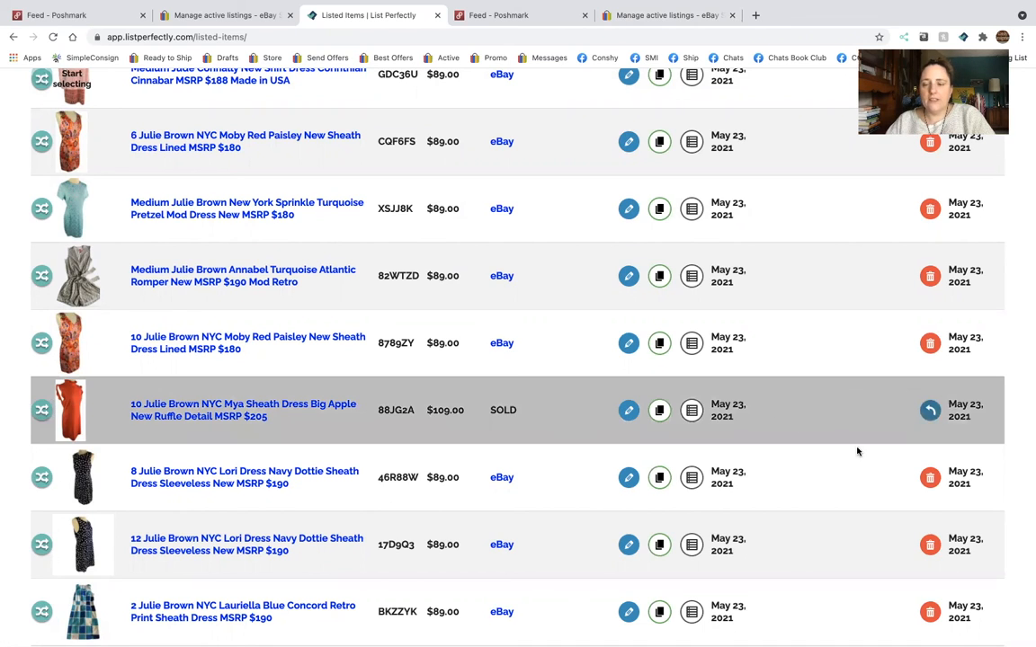